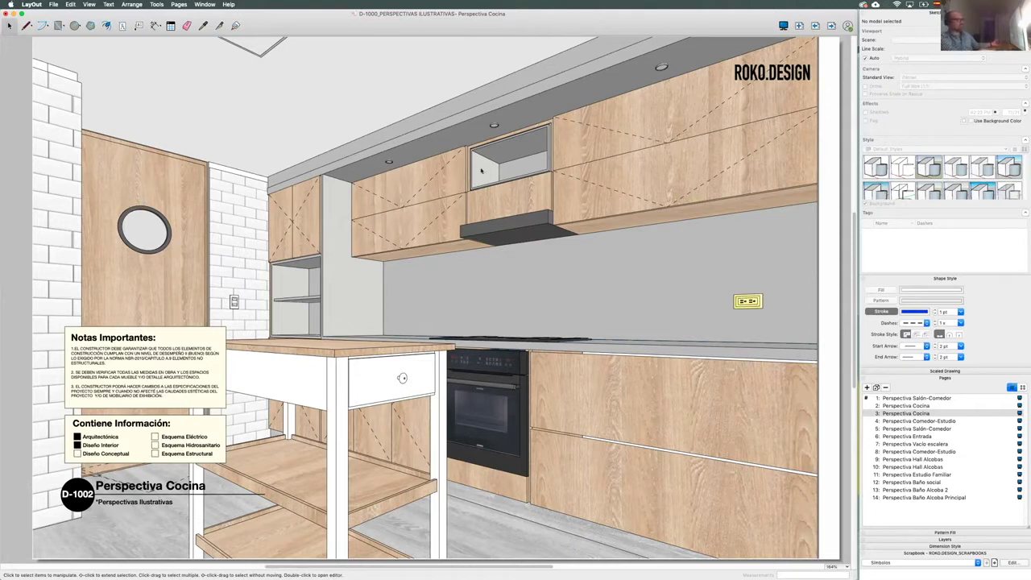
Orbit the Perspectiva Cocina model until it faces the sink wall with its window and slatted cabinet.
{"action": "double_click", "coordinate": [518, 345]}
{"action": "mouse_move", "coordinate": [519, 345]}
{"action": "middle_mouse_down"}
{"action": "mouse_move", "coordinate": [604, 397]}
{"action": "mouse_move", "coordinate": [453, 359]}
{"action": "mouse_move", "coordinate": [311, 299]}
{"action": "mouse_move", "coordinate": [637, 293]}
{"action": "mouse_move", "coordinate": [736, 171]}
{"action": "middle_mouse_up"}
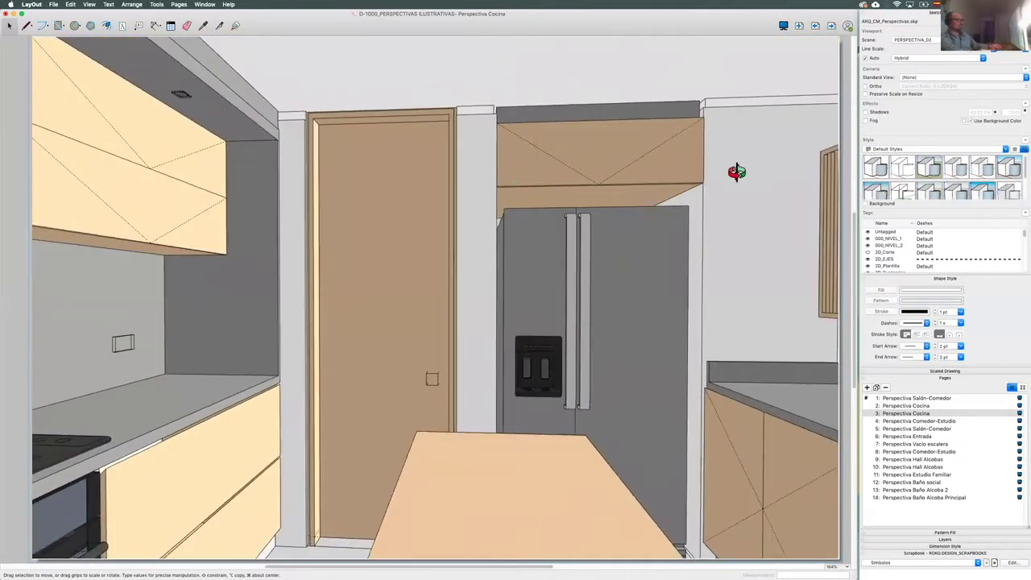
{"action": "middle_click_drag", "start_coordinate": [607, 162], "coordinate": [607, 339]}
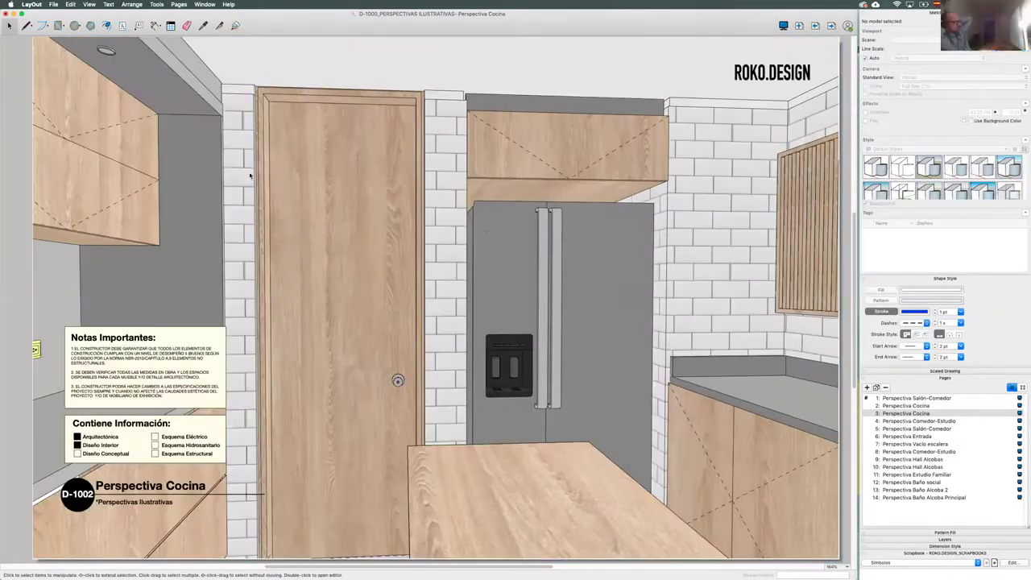
{"action": "key", "text": "ctrl+z"}
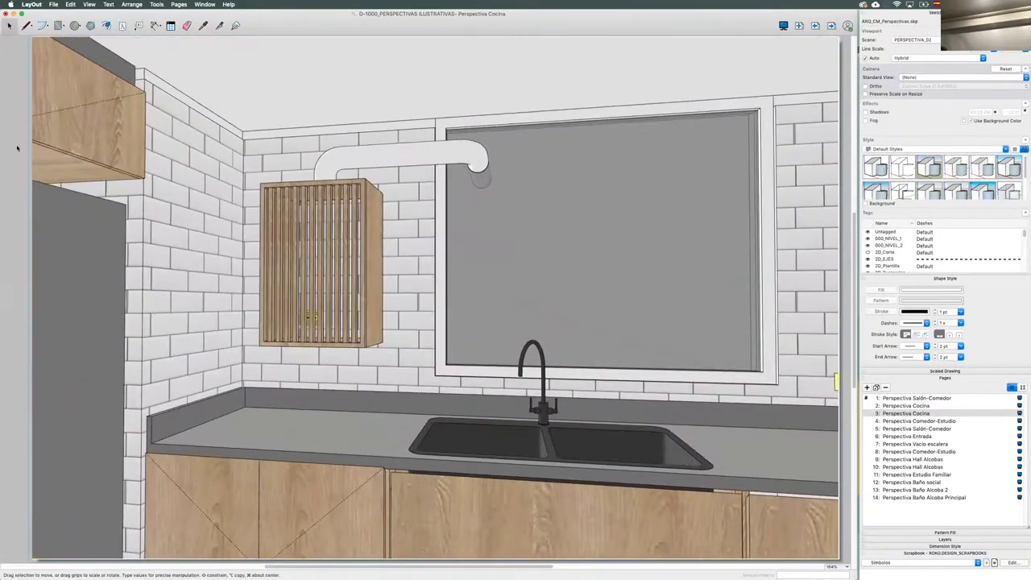
Leave the kitchen model and advance to the Perspectiva Comedor-Estudio page.
{"action": "left_click", "coordinate": [19, 150]}
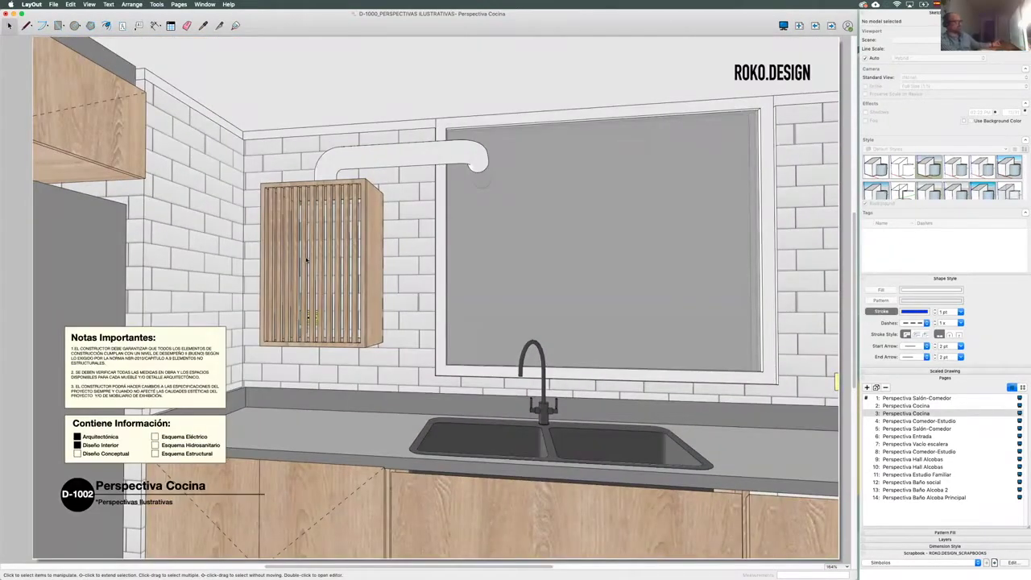
{"action": "scroll", "coordinate": [538, 387], "scroll_direction": "right", "scroll_amount": 1}
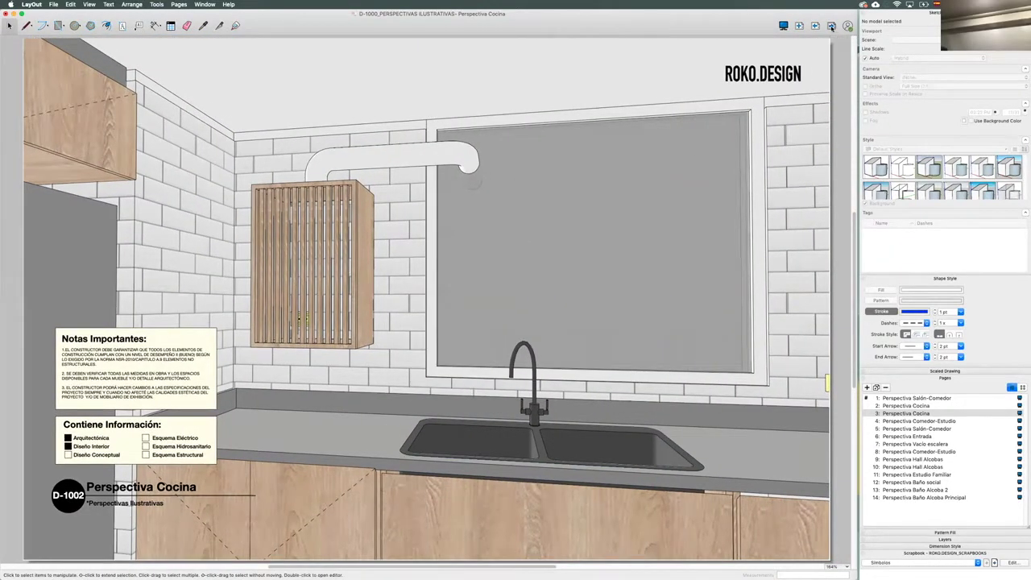
{"action": "key", "text": "Page_Down"}
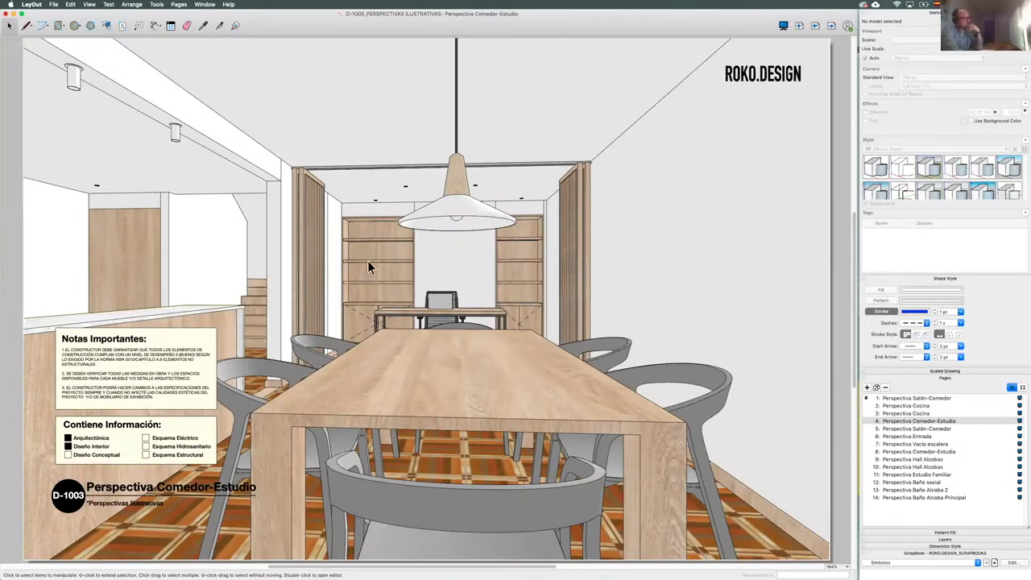
Zoom and orbit the dining-study model toward the study wall's slatted panel and back to the dining table.
{"action": "double_click", "coordinate": [369, 268]}
{"action": "scroll", "coordinate": [394, 210], "scroll_direction": "up", "scroll_amount": 10}
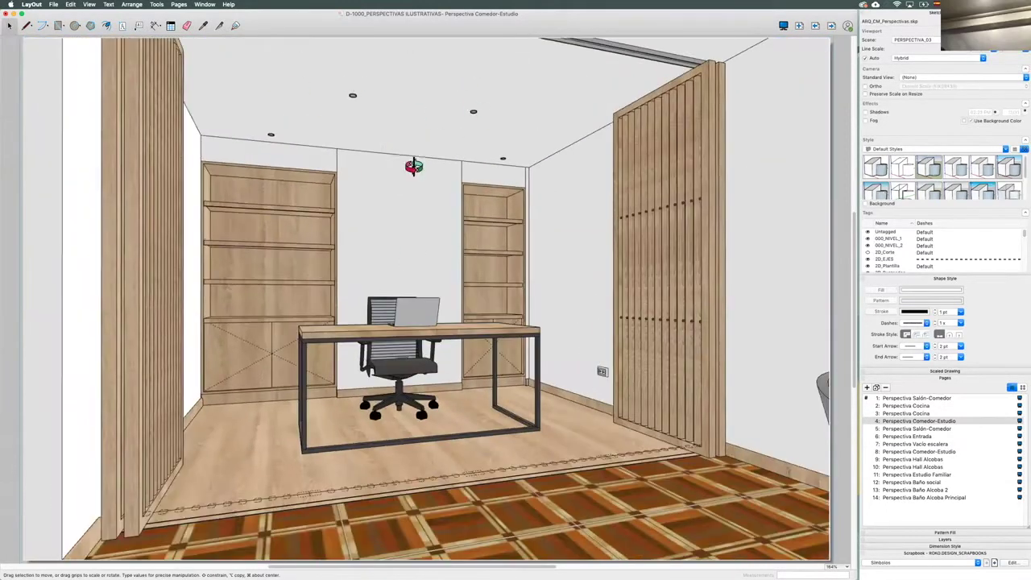
{"action": "scroll", "coordinate": [553, 357], "scroll_direction": "down", "scroll_amount": 5}
{"action": "scroll", "coordinate": [465, 455], "scroll_direction": "down", "scroll_amount": 4}
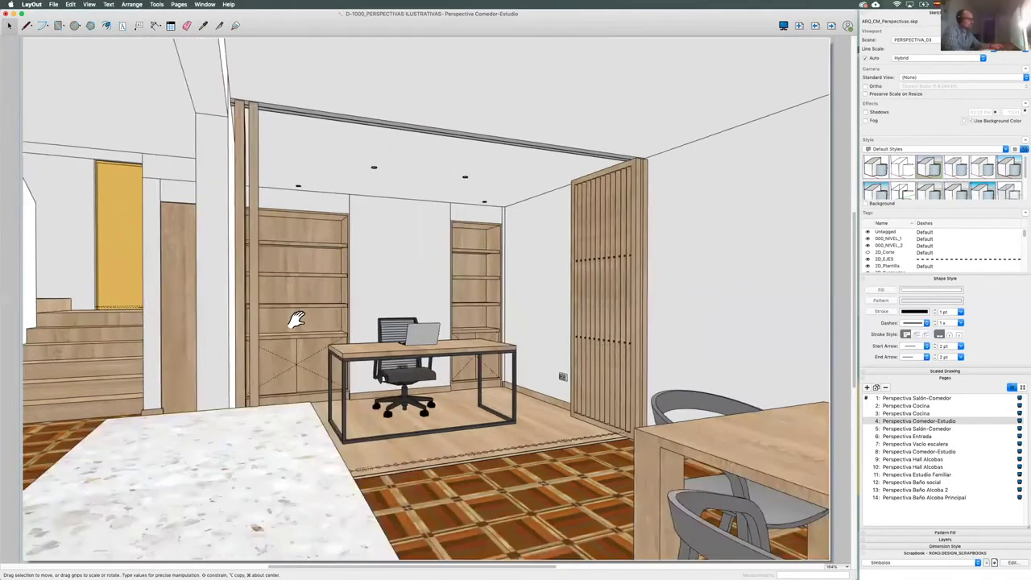
{"action": "mouse_move", "coordinate": [295, 322]}
{"action": "middle_mouse_down"}
{"action": "mouse_move", "coordinate": [268, 431]}
{"action": "mouse_move", "coordinate": [559, 426]}
{"action": "mouse_move", "coordinate": [545, 437]}
{"action": "mouse_move", "coordinate": [434, 445]}
{"action": "middle_mouse_up"}
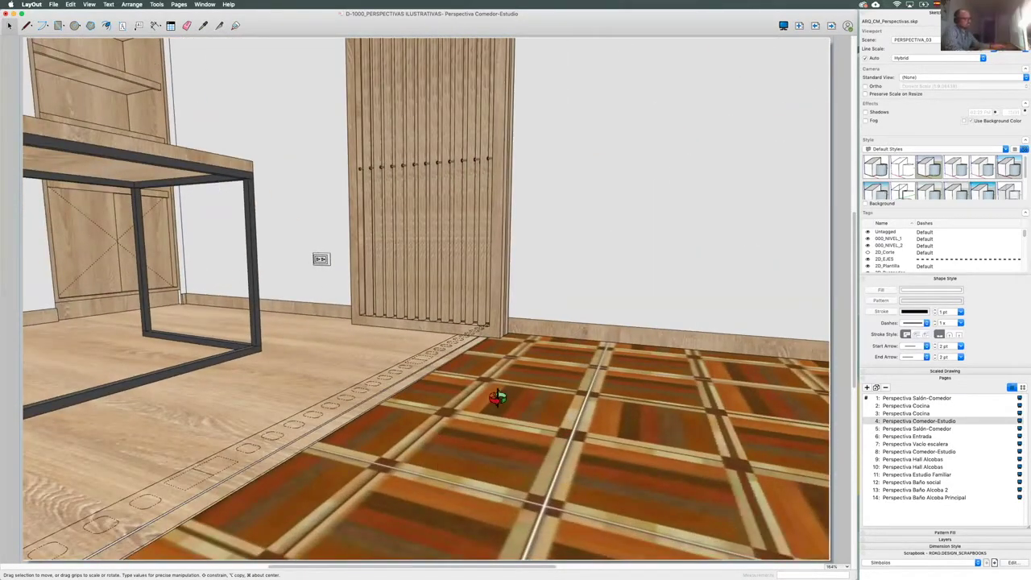
{"action": "mouse_move", "coordinate": [479, 375]}
{"action": "middle_mouse_down"}
{"action": "mouse_move", "coordinate": [456, 299]}
{"action": "mouse_move", "coordinate": [732, 281]}
{"action": "mouse_move", "coordinate": [660, 315]}
{"action": "mouse_move", "coordinate": [312, 309]}
{"action": "mouse_move", "coordinate": [316, 318]}
{"action": "middle_mouse_up"}
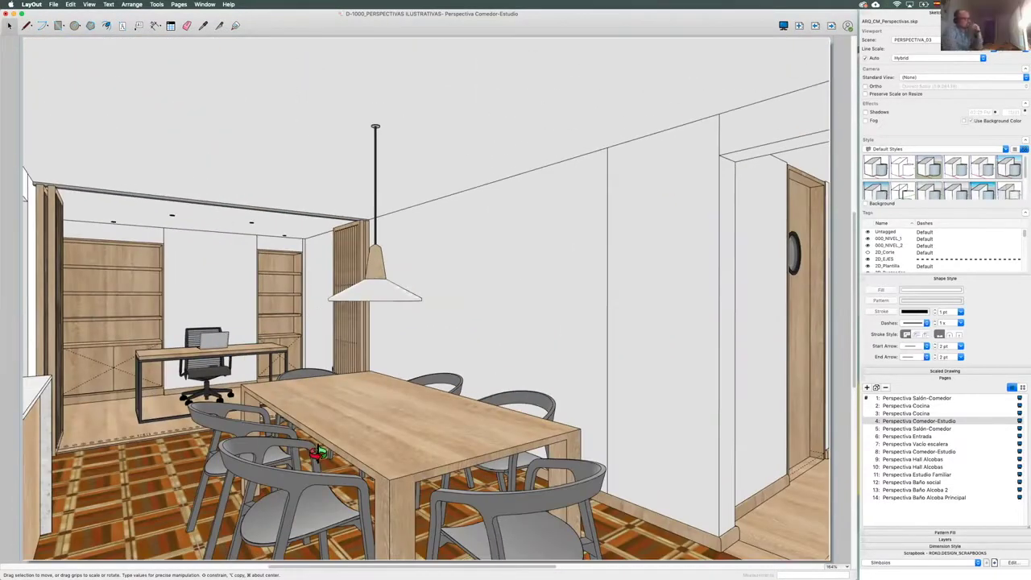
Orbit toward the doorway, return to the table and desk, then go to the Perspectiva Salón-Comedor page.
{"action": "mouse_move", "coordinate": [333, 449]}
{"action": "middle_mouse_down"}
{"action": "mouse_move", "coordinate": [741, 451]}
{"action": "mouse_move", "coordinate": [686, 476]}
{"action": "middle_mouse_up"}
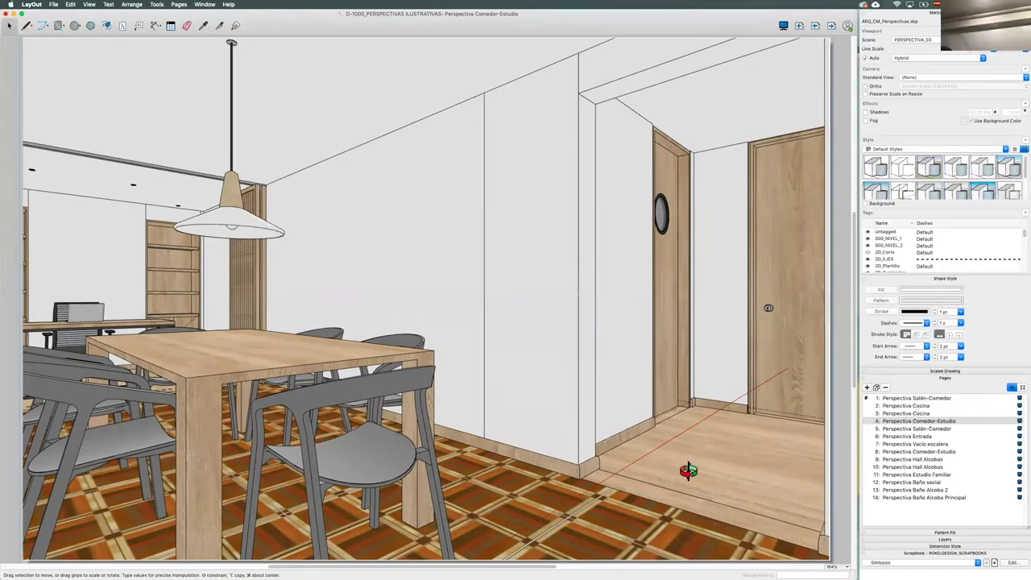
{"action": "mouse_move", "coordinate": [614, 402]}
{"action": "middle_mouse_down"}
{"action": "mouse_move", "coordinate": [681, 432]}
{"action": "mouse_move", "coordinate": [626, 376]}
{"action": "mouse_move", "coordinate": [347, 360]}
{"action": "mouse_move", "coordinate": [158, 418]}
{"action": "mouse_move", "coordinate": [391, 357]}
{"action": "mouse_move", "coordinate": [315, 341]}
{"action": "mouse_move", "coordinate": [52, 184]}
{"action": "middle_mouse_up"}
{"action": "key", "text": "Page_Down"}
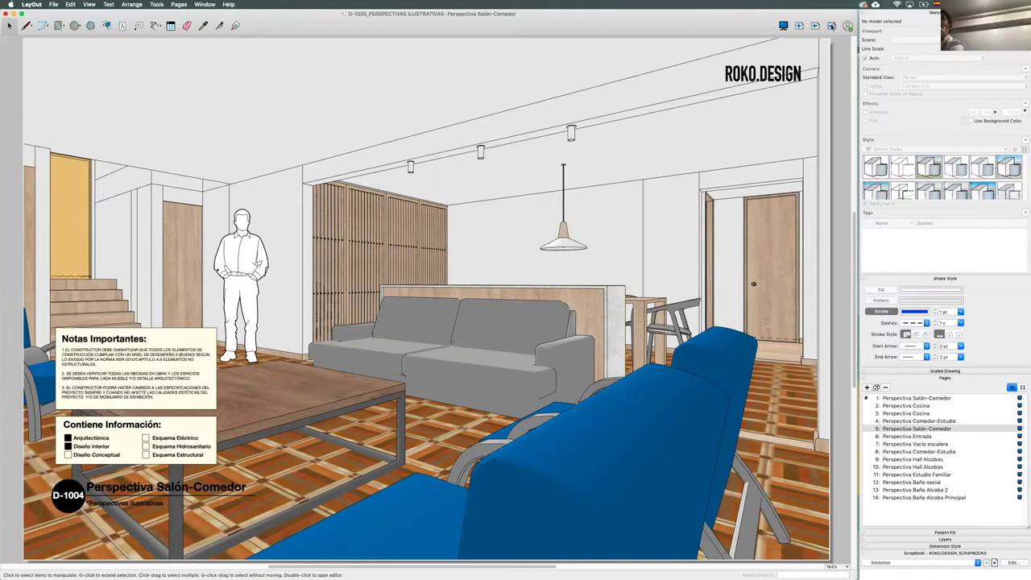
On the Perspectiva Vacío escalera page, orbit the stair-void view into the corridor.
{"action": "key", "text": "Page_Down"}
{"action": "key", "text": "Page_Down"}
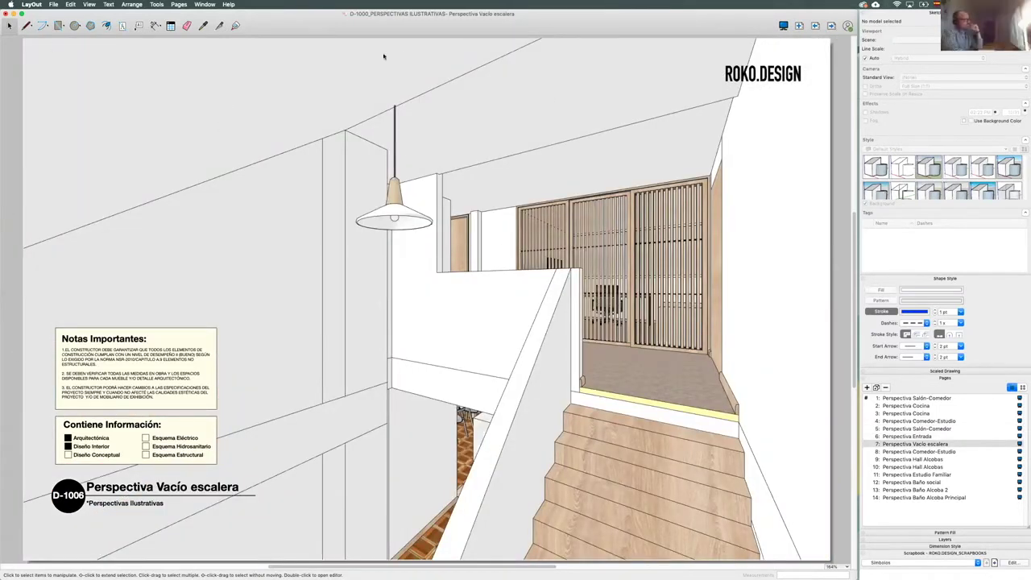
{"action": "left_click", "coordinate": [550, 288]}
{"action": "mouse_move", "coordinate": [550, 288]}
{"action": "middle_mouse_down"}
{"action": "mouse_move", "coordinate": [476, 276]}
{"action": "mouse_move", "coordinate": [458, 345]}
{"action": "mouse_move", "coordinate": [401, 298]}
{"action": "middle_mouse_up"}
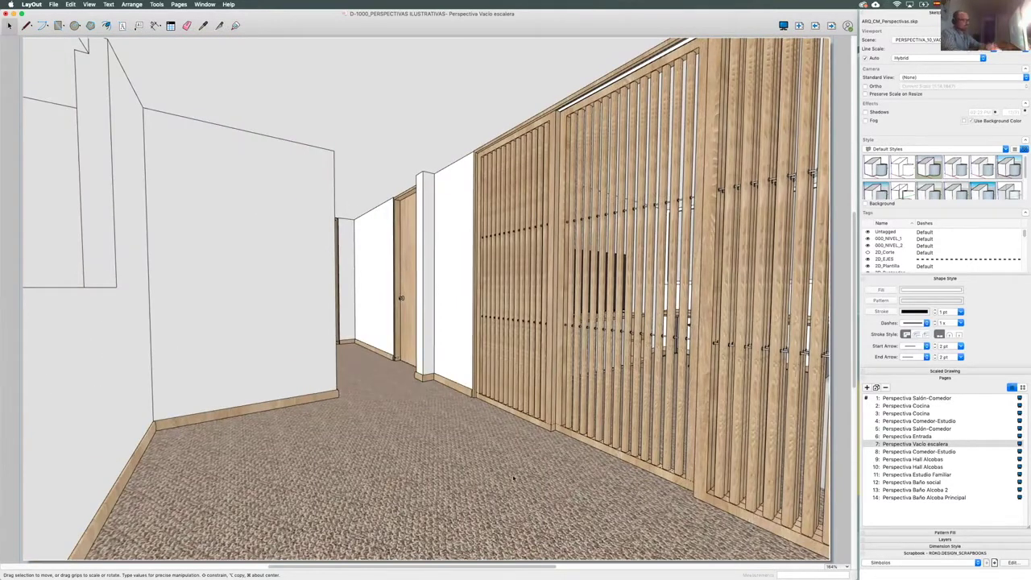
{"action": "key", "text": "Escape"}
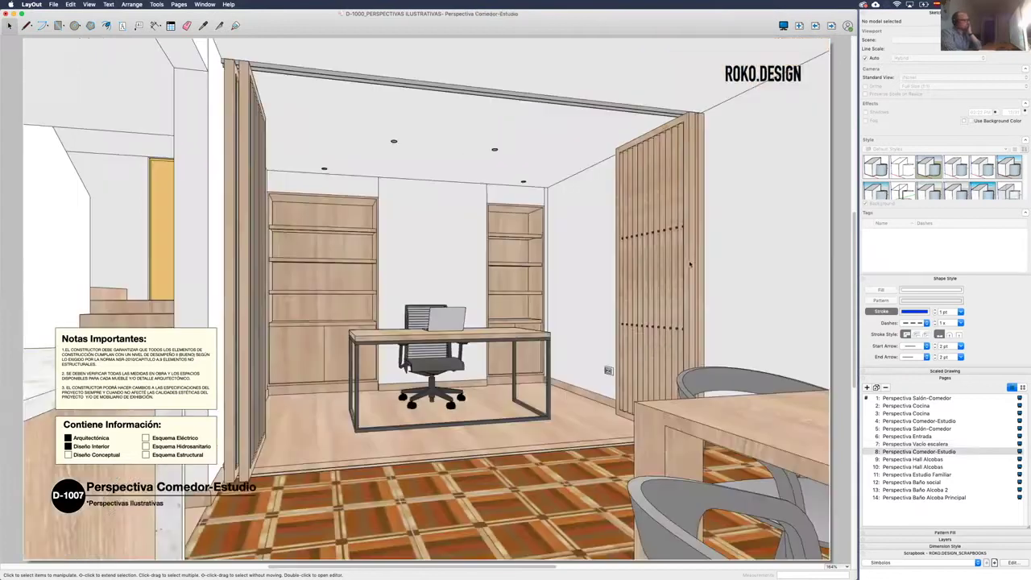
Orbit the Perspectiva Hall Alcobas view into the bedroom, checking the Estudio Familiar page briefly.
{"action": "key", "text": "Page_Down"}
{"action": "key", "text": "Page_Down"}
{"action": "mouse_move", "coordinate": [552, 381]}
{"action": "middle_mouse_down"}
{"action": "mouse_move", "coordinate": [679, 322]}
{"action": "mouse_move", "coordinate": [605, 237]}
{"action": "mouse_move", "coordinate": [488, 173]}
{"action": "mouse_move", "coordinate": [459, 330]}
{"action": "mouse_move", "coordinate": [439, 320]}
{"action": "middle_mouse_up"}
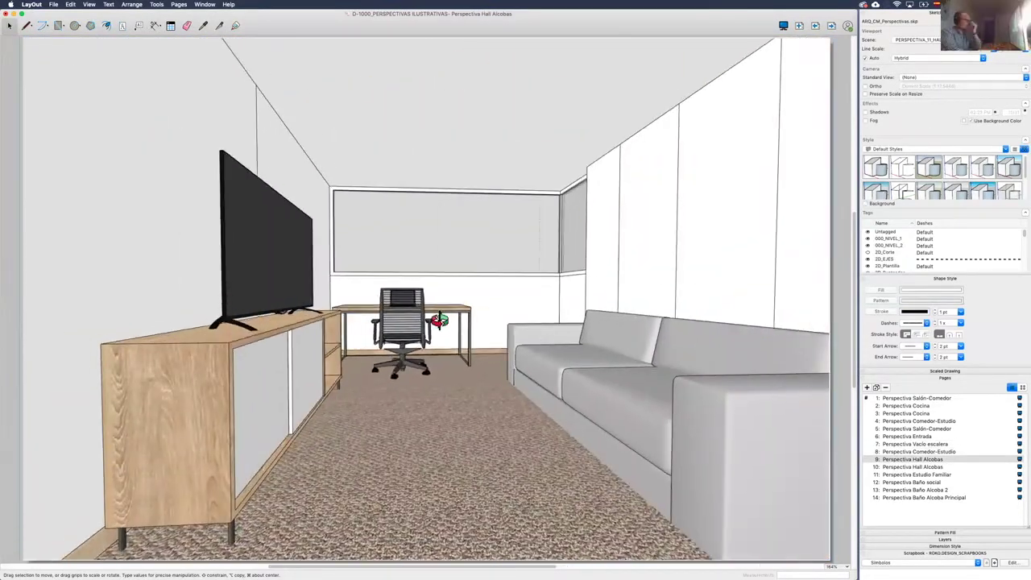
{"action": "key", "text": "Page_Down"}
{"action": "key", "text": "Page_Down"}
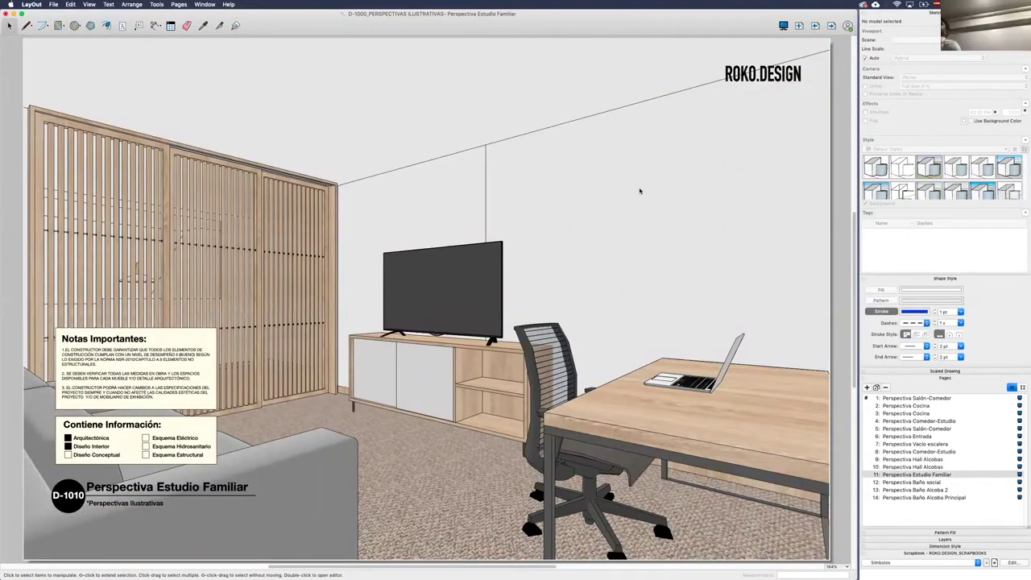
{"action": "key", "text": "Page_Up"}
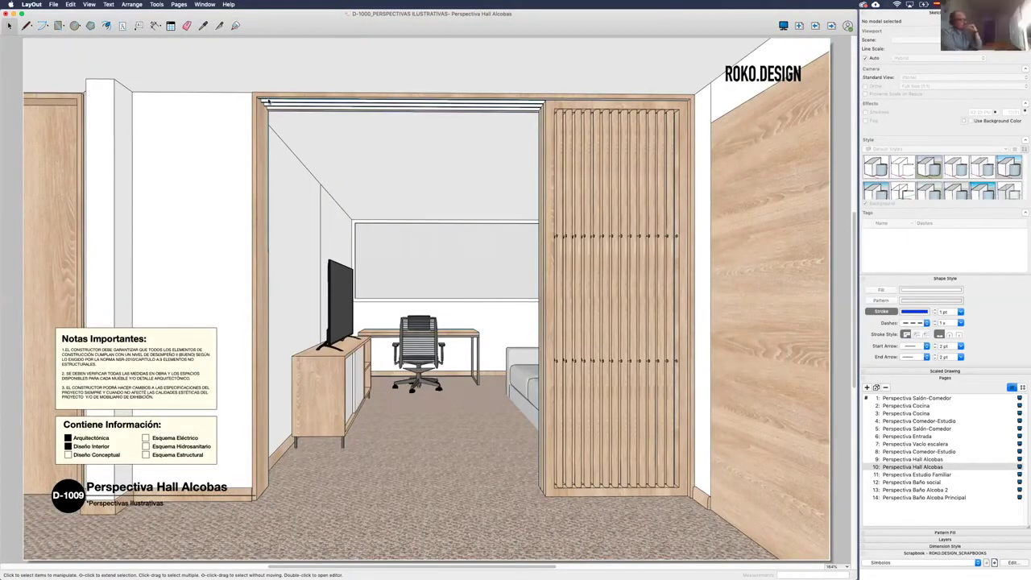
On the Perspectiva Baño social page, orbit the bathroom view around the washbasin.
{"action": "key", "text": "Page_Down"}
{"action": "key", "text": "Page_Down"}
{"action": "double_click", "coordinate": [475, 326]}
{"action": "mouse_move", "coordinate": [475, 326]}
{"action": "middle_mouse_down"}
{"action": "mouse_move", "coordinate": [196, 265]}
{"action": "mouse_move", "coordinate": [261, 235]}
{"action": "mouse_move", "coordinate": [253, 349]}
{"action": "mouse_move", "coordinate": [394, 252]}
{"action": "mouse_move", "coordinate": [467, 293]}
{"action": "mouse_move", "coordinate": [446, 290]}
{"action": "mouse_move", "coordinate": [469, 271]}
{"action": "mouse_move", "coordinate": [345, 201]}
{"action": "mouse_move", "coordinate": [490, 212]}
{"action": "mouse_move", "coordinate": [508, 87]}
{"action": "middle_mouse_up"}
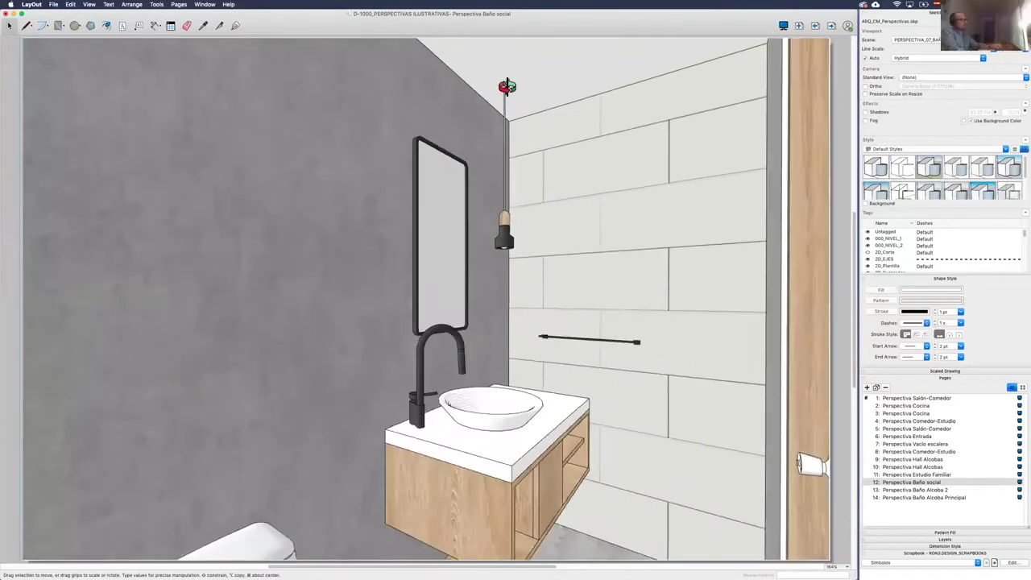
Turn the Baño Alcoba 2 viewport to face the glass shower door and toilet.
{"action": "key", "text": "Page_Down"}
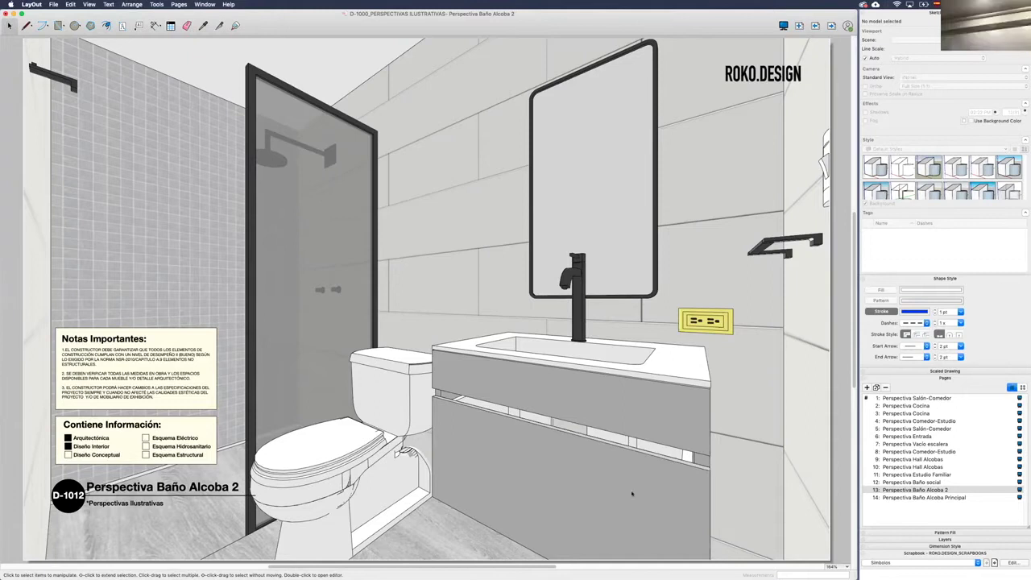
{"action": "double_click", "coordinate": [287, 405]}
{"action": "mouse_move", "coordinate": [350, 286]}
{"action": "left_mouse_down"}
{"action": "mouse_move", "coordinate": [271, 320]}
{"action": "mouse_move", "coordinate": [395, 280]}
{"action": "mouse_move", "coordinate": [390, 348]}
{"action": "left_mouse_up"}
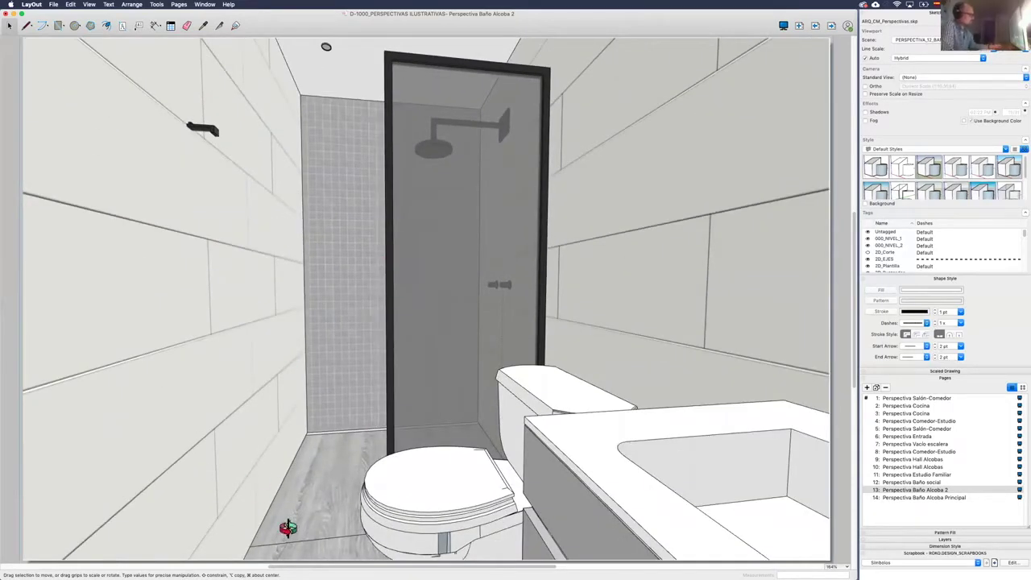
{"action": "left_click_drag", "start_coordinate": [288, 528], "coordinate": [364, 456]}
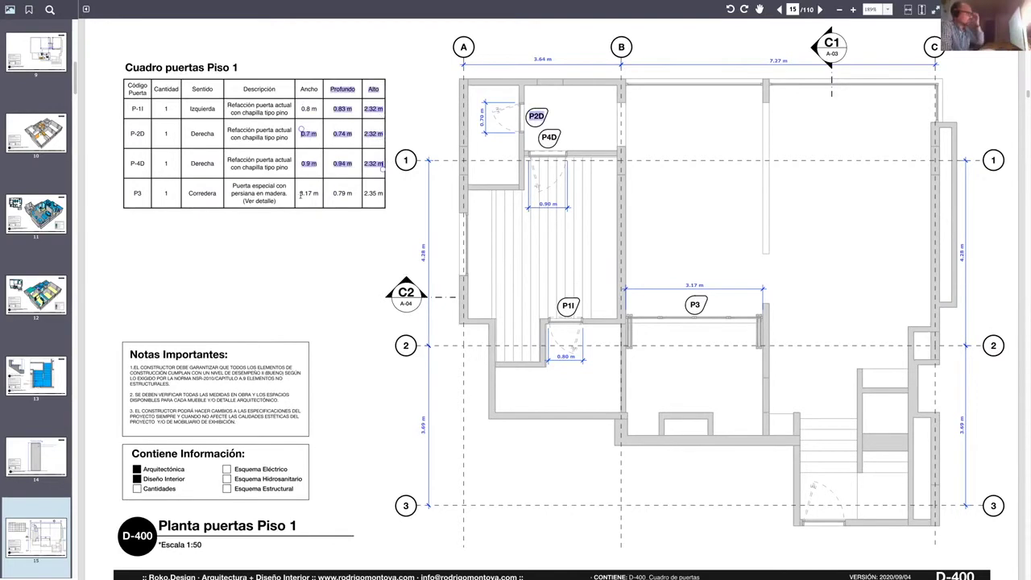
Scroll down the 110-page PDF to page 32, the D-600 Planta arquitectónica cocina sheet.
{"action": "scroll", "coordinate": [691, 403], "scroll_direction": "down", "scroll_amount": 10}
{"action": "scroll", "coordinate": [690, 413], "scroll_direction": "down", "scroll_amount": 10}
{"action": "scroll", "coordinate": [691, 413], "scroll_direction": "down", "scroll_amount": 10}
{"action": "scroll", "coordinate": [684, 322], "scroll_direction": "down", "scroll_amount": 10}
{"action": "scroll", "coordinate": [675, 157], "scroll_direction": "down", "scroll_amount": 10}
{"action": "scroll", "coordinate": [675, 157], "scroll_direction": "down", "scroll_amount": 10}
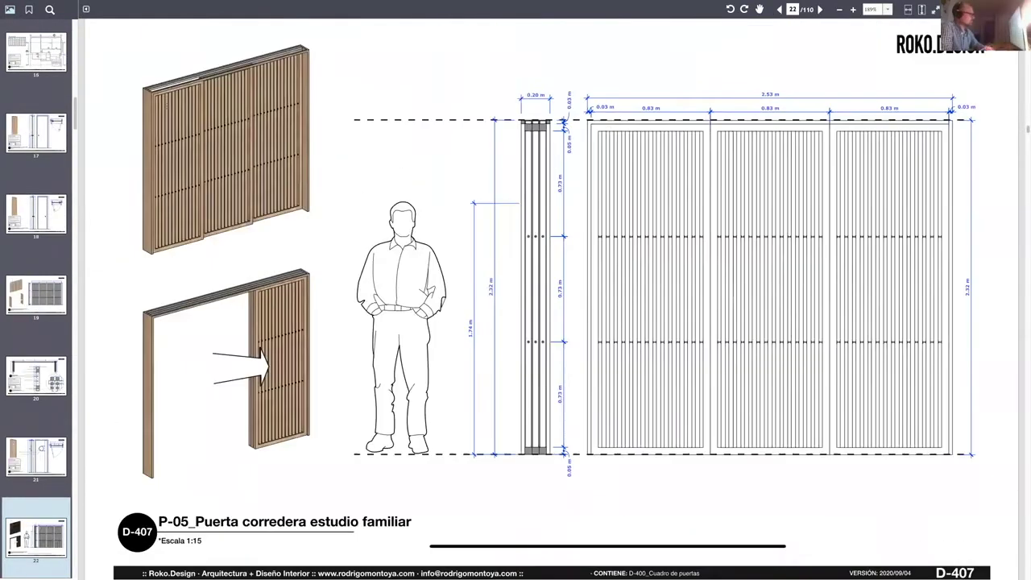
{"action": "scroll", "coordinate": [636, 250], "scroll_direction": "down", "scroll_amount": 5}
{"action": "scroll", "coordinate": [597, 344], "scroll_direction": "down", "scroll_amount": 15}
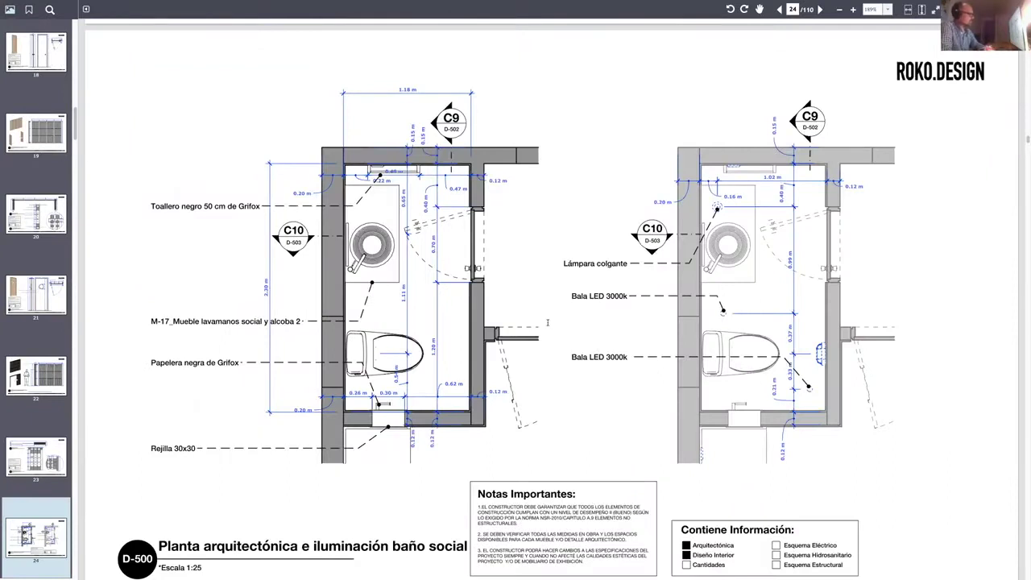
{"action": "scroll", "coordinate": [547, 322], "scroll_direction": "down", "scroll_amount": 5}
{"action": "scroll", "coordinate": [548, 322], "scroll_direction": "down", "scroll_amount": 5}
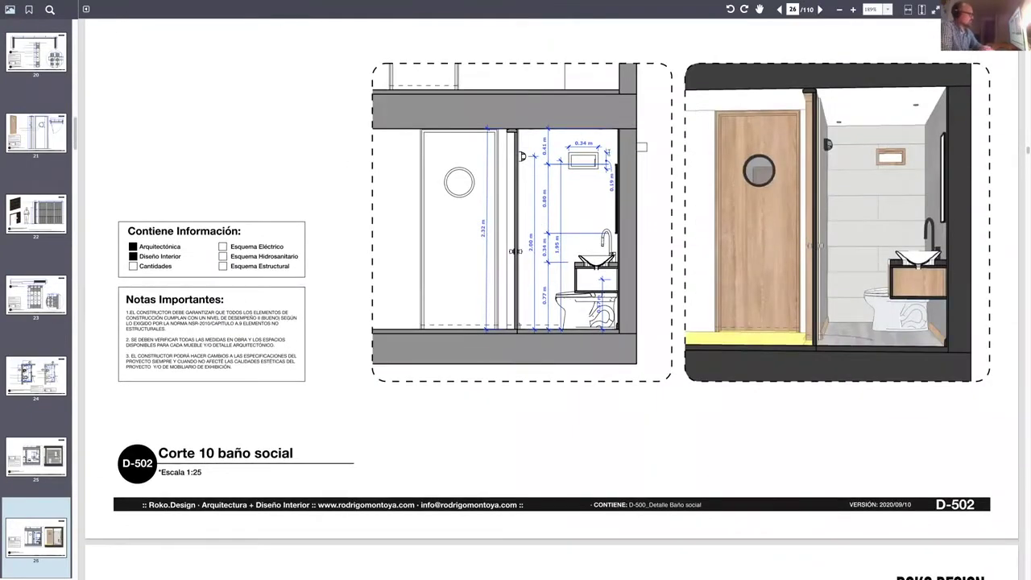
{"action": "scroll", "coordinate": [619, 376], "scroll_direction": "down", "scroll_amount": 3}
{"action": "scroll", "coordinate": [619, 375], "scroll_direction": "down", "scroll_amount": 3}
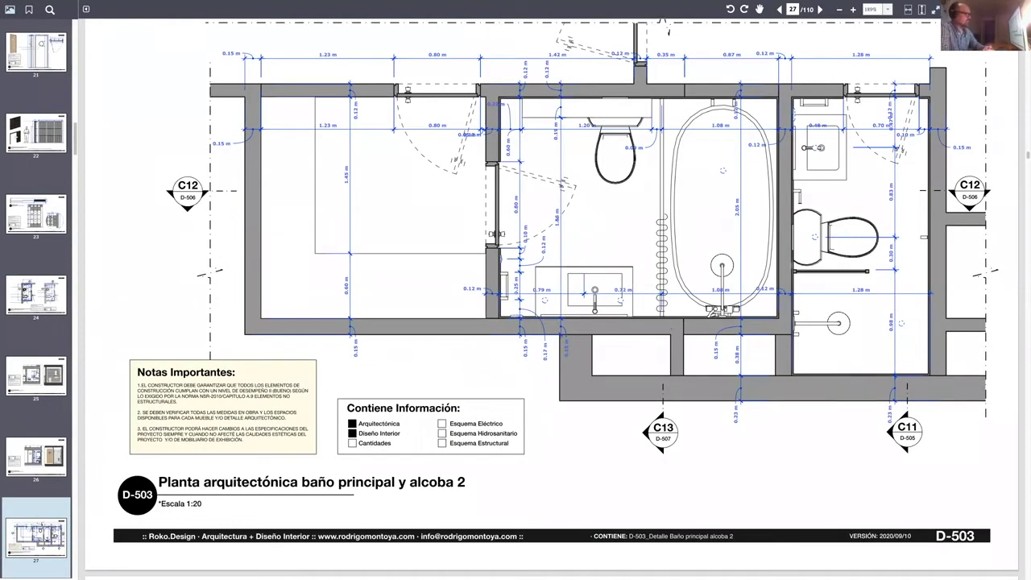
{"action": "scroll", "coordinate": [735, 262], "scroll_direction": "down", "scroll_amount": 2}
{"action": "scroll", "coordinate": [735, 262], "scroll_direction": "down", "scroll_amount": 5}
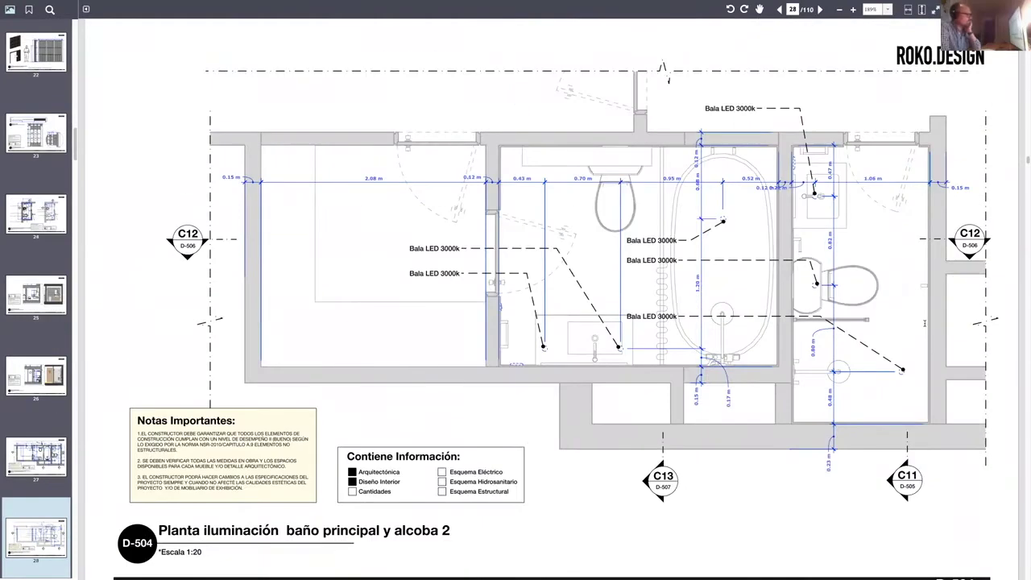
{"action": "scroll", "coordinate": [735, 262], "scroll_direction": "down", "scroll_amount": 5}
{"action": "scroll", "coordinate": [735, 262], "scroll_direction": "down", "scroll_amount": 1}
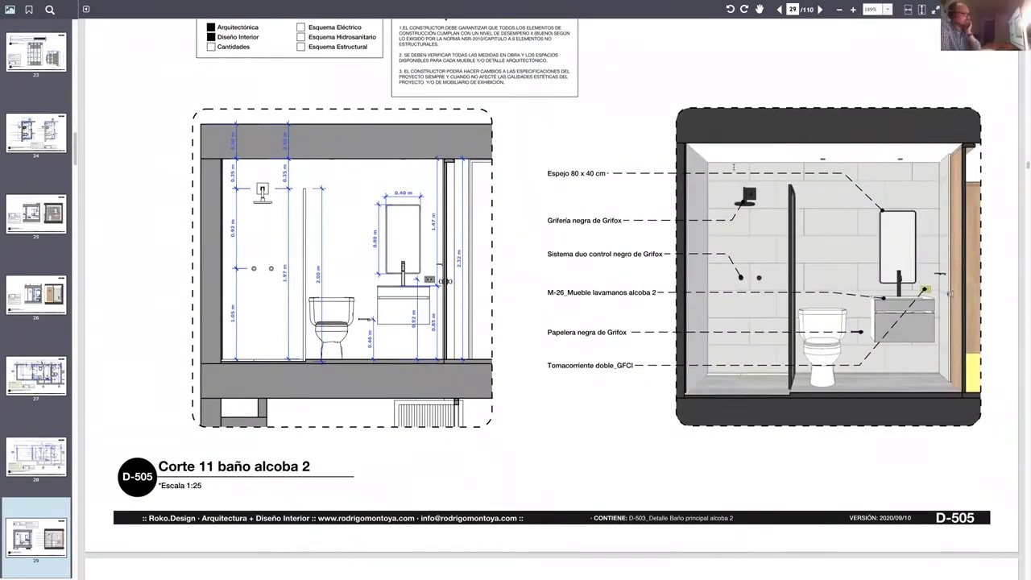
{"action": "scroll", "coordinate": [733, 167], "scroll_direction": "down", "scroll_amount": 5}
{"action": "scroll", "coordinate": [733, 167], "scroll_direction": "down", "scroll_amount": 6}
{"action": "scroll", "coordinate": [733, 167], "scroll_direction": "down", "scroll_amount": 4}
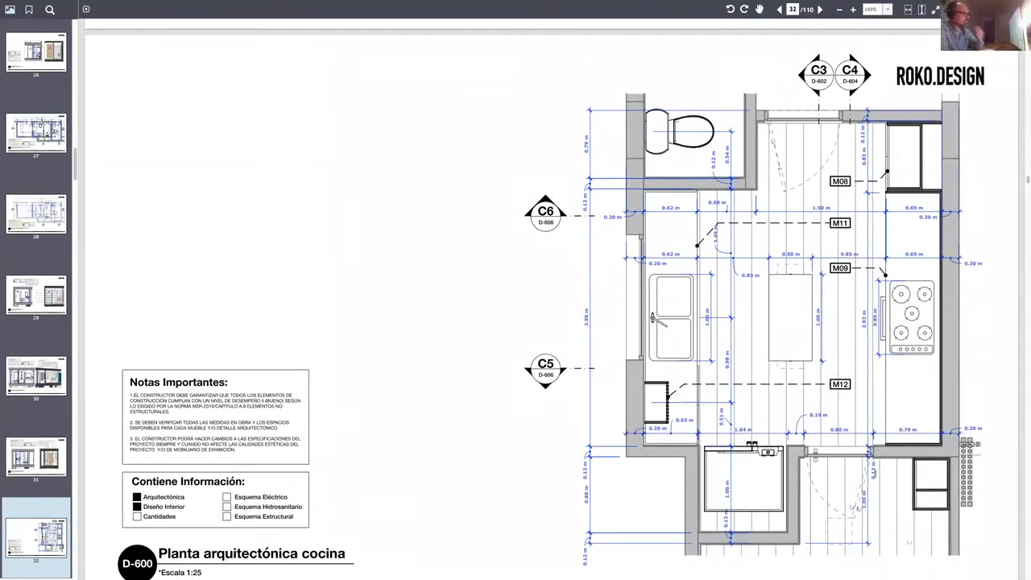
{"action": "scroll", "coordinate": [608, 201], "scroll_direction": "down", "scroll_amount": 1}
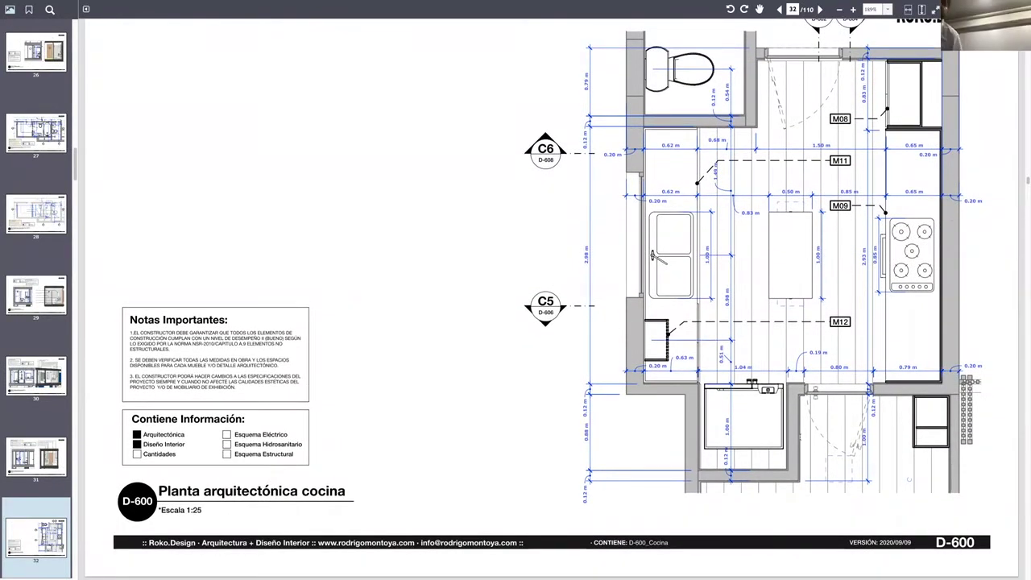
Draw a red cloud around the kitchen fixture and type the note 'Punto de agua ne'.
{"action": "scroll", "coordinate": [551, 290], "scroll_direction": "up", "scroll_amount": 1}
{"action": "left_click_drag", "start_coordinate": [700, 407], "coordinate": [779, 450]}
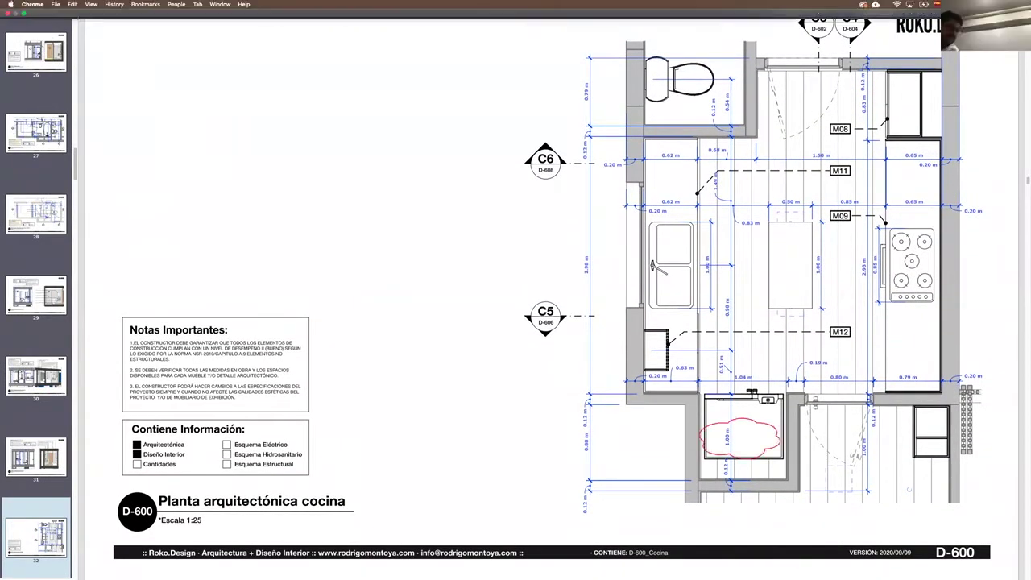
{"action": "type", "text": "Punto de agua ne"}
Scroll on to page 48, the D-700 ceiling and lighting plan.
{"action": "scroll", "coordinate": [516, 290], "scroll_direction": "down", "scroll_amount": 8}
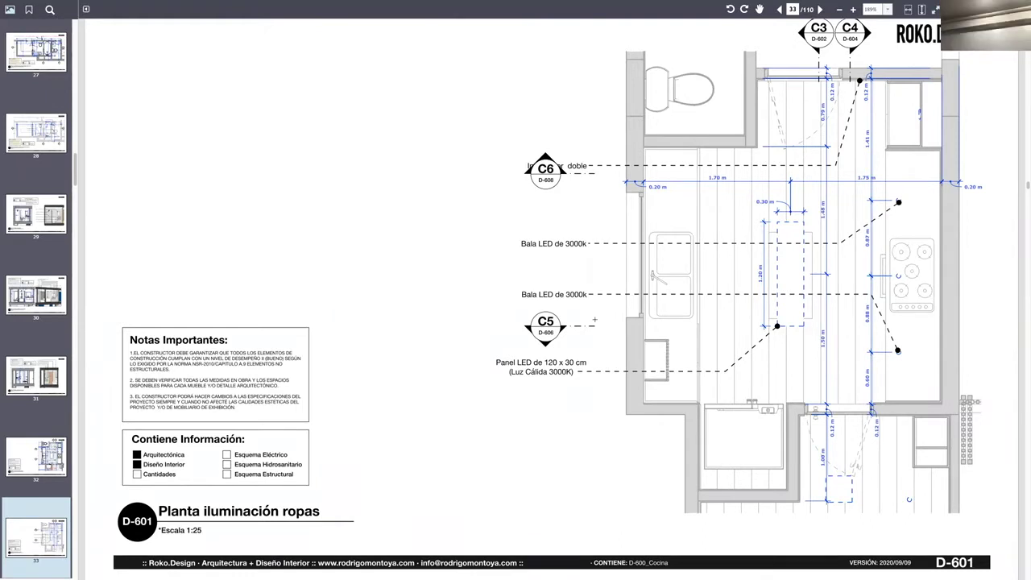
{"action": "scroll", "coordinate": [595, 320], "scroll_direction": "down", "scroll_amount": 10}
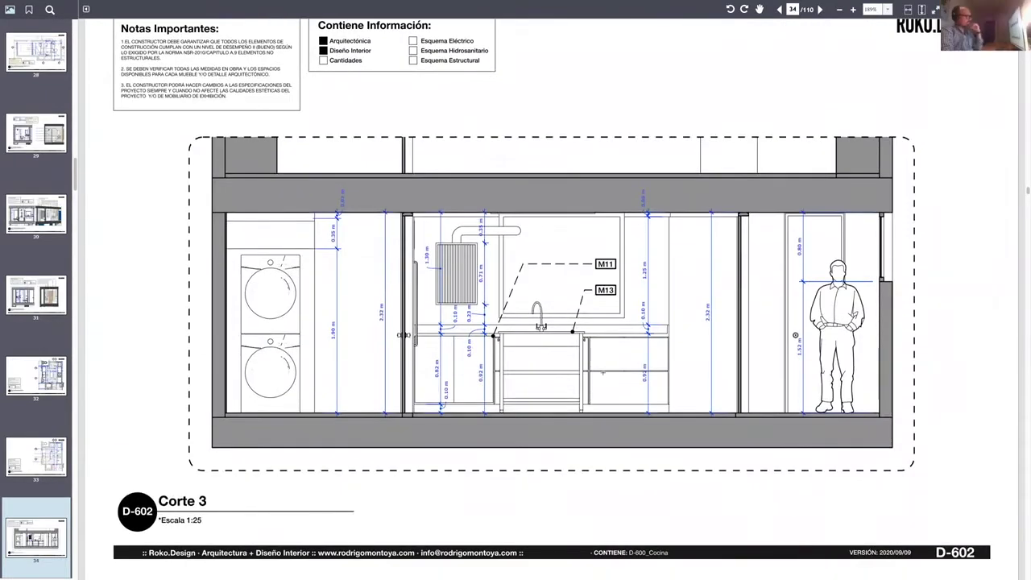
{"action": "scroll", "coordinate": [563, 341], "scroll_direction": "down", "scroll_amount": 2}
{"action": "scroll", "coordinate": [795, 308], "scroll_direction": "down", "scroll_amount": 3}
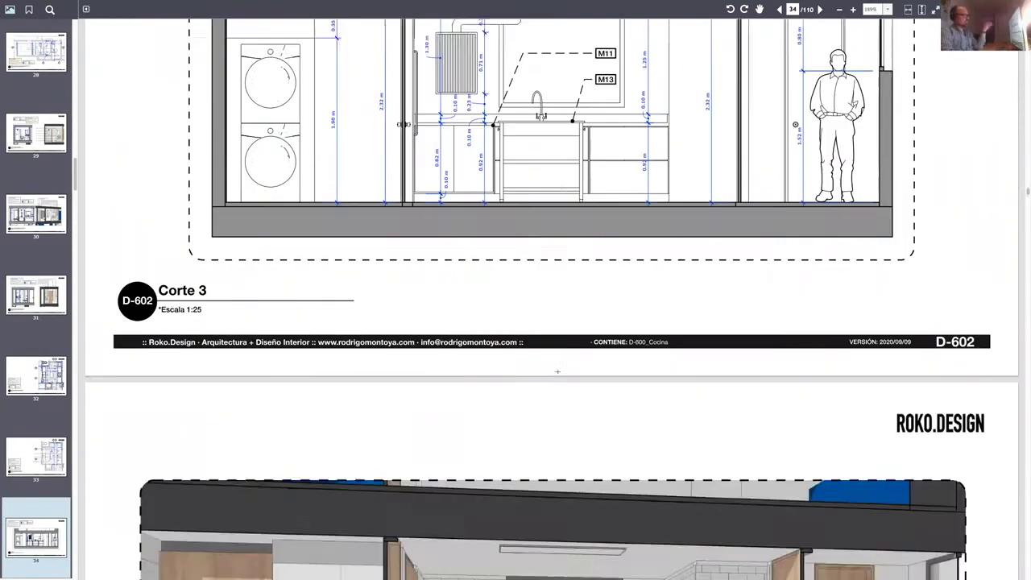
{"action": "scroll", "coordinate": [795, 308], "scroll_direction": "down", "scroll_amount": 5}
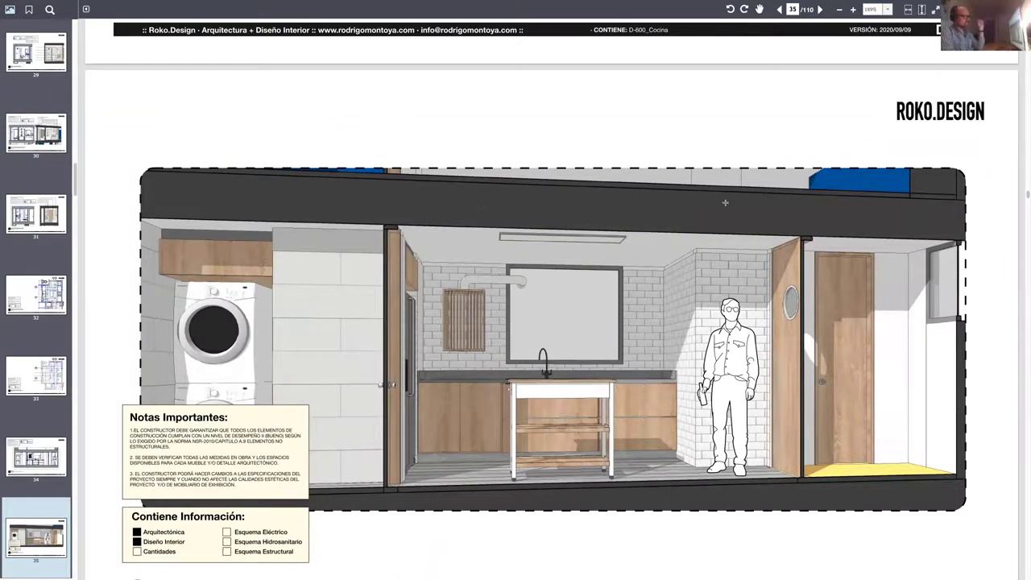
{"action": "scroll", "coordinate": [725, 202], "scroll_direction": "down", "scroll_amount": 5}
{"action": "scroll", "coordinate": [638, 334], "scroll_direction": "down", "scroll_amount": 1}
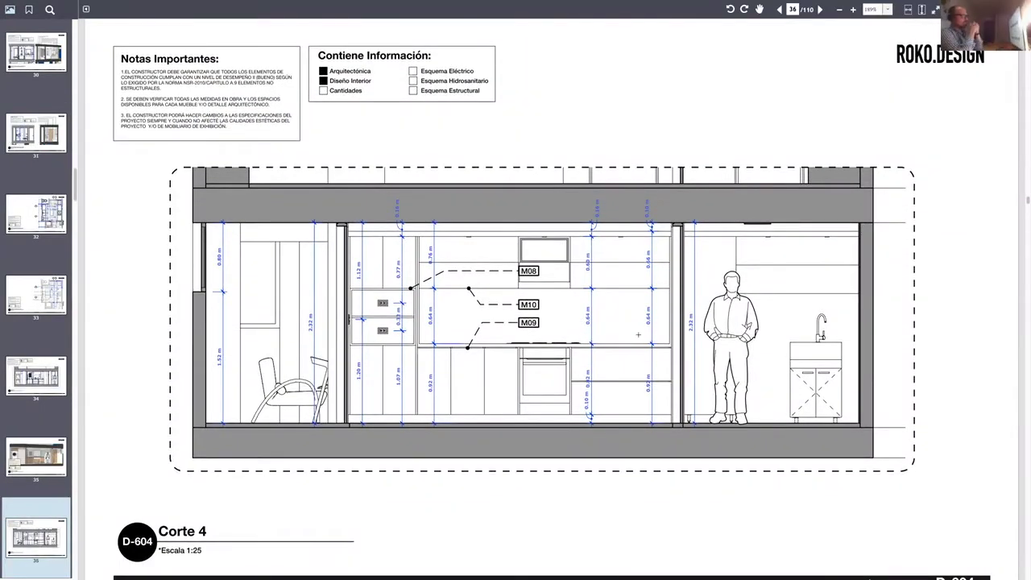
{"action": "scroll", "coordinate": [646, 360], "scroll_direction": "down", "scroll_amount": 2}
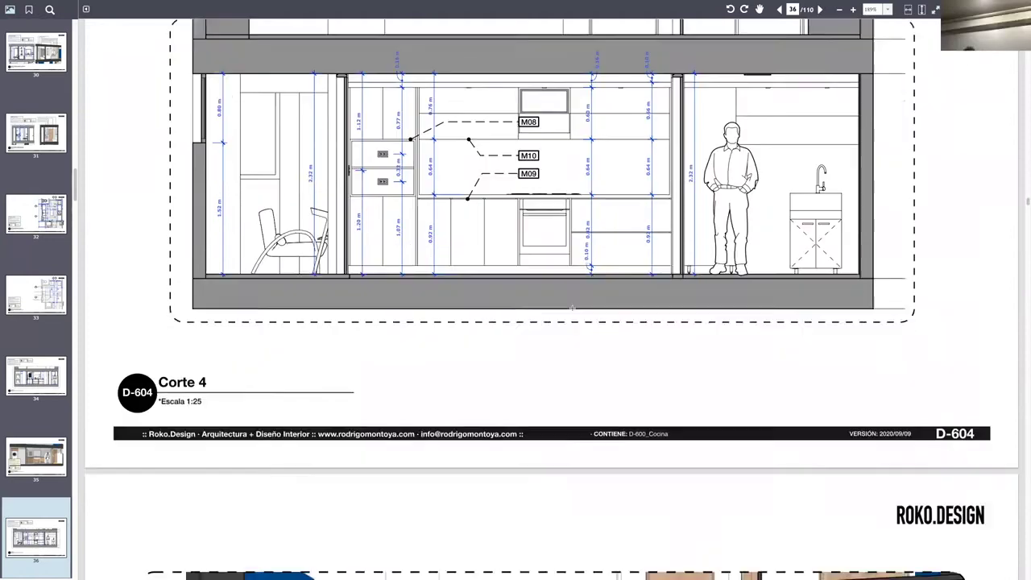
{"action": "scroll", "coordinate": [480, 153], "scroll_direction": "down", "scroll_amount": 4}
{"action": "scroll", "coordinate": [491, 216], "scroll_direction": "down", "scroll_amount": 5}
{"action": "scroll", "coordinate": [491, 216], "scroll_direction": "down", "scroll_amount": 1}
{"action": "scroll", "coordinate": [564, 242], "scroll_direction": "down", "scroll_amount": 5}
{"action": "scroll", "coordinate": [763, 272], "scroll_direction": "up", "scroll_amount": 5}
{"action": "scroll", "coordinate": [764, 272], "scroll_direction": "down", "scroll_amount": 5}
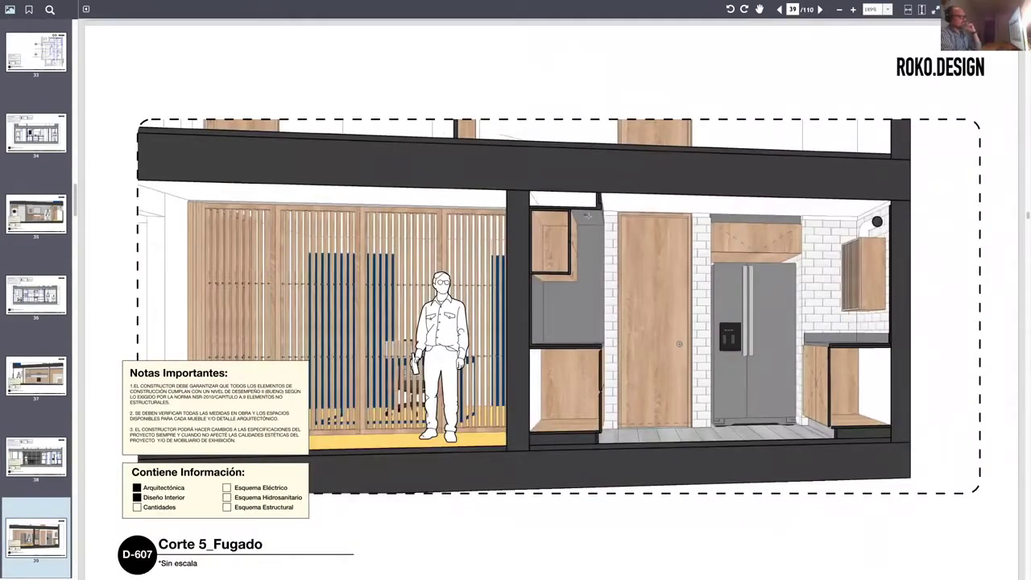
{"action": "scroll", "coordinate": [552, 298], "scroll_direction": "down", "scroll_amount": 2}
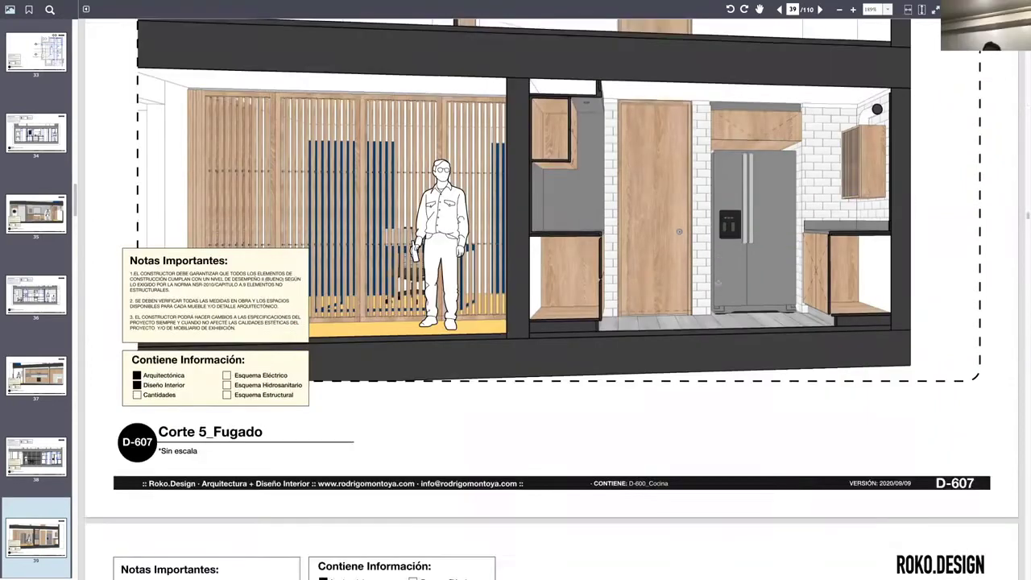
{"action": "scroll", "coordinate": [552, 298], "scroll_direction": "down", "scroll_amount": 5}
{"action": "scroll", "coordinate": [552, 298], "scroll_direction": "down", "scroll_amount": 10}
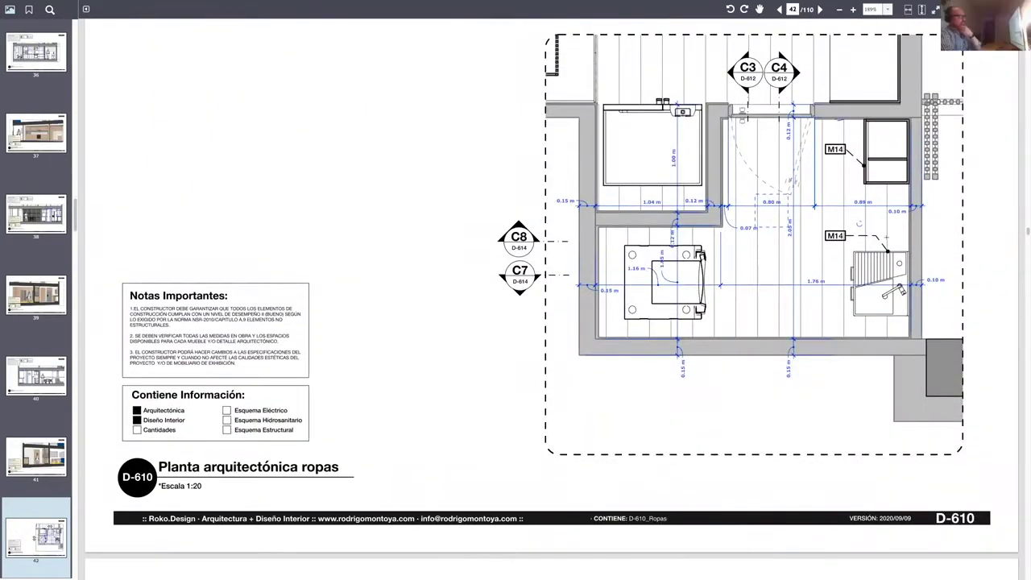
{"action": "scroll", "coordinate": [552, 298], "scroll_direction": "down", "scroll_amount": 5}
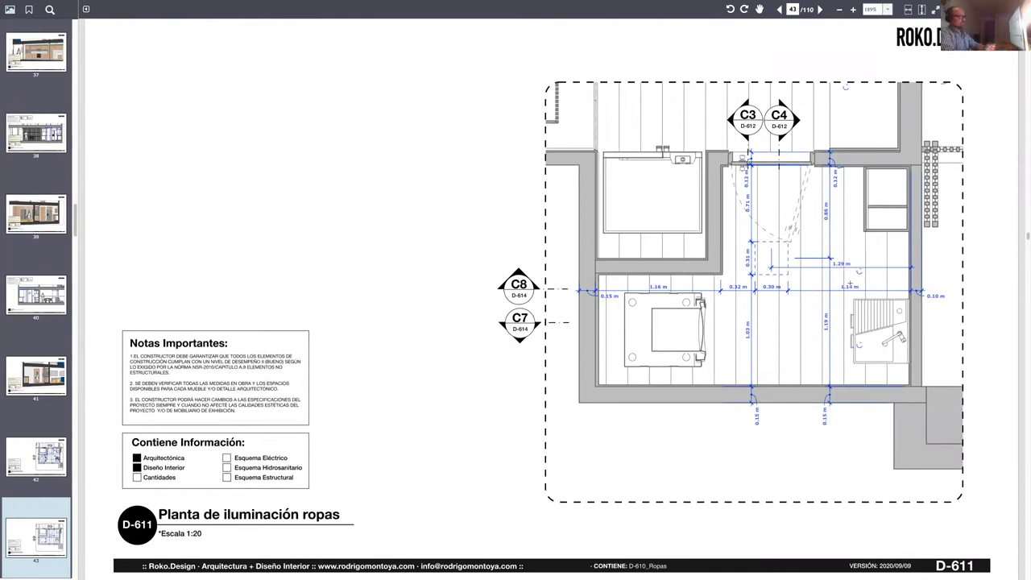
{"action": "scroll", "coordinate": [552, 298], "scroll_direction": "down", "scroll_amount": 10}
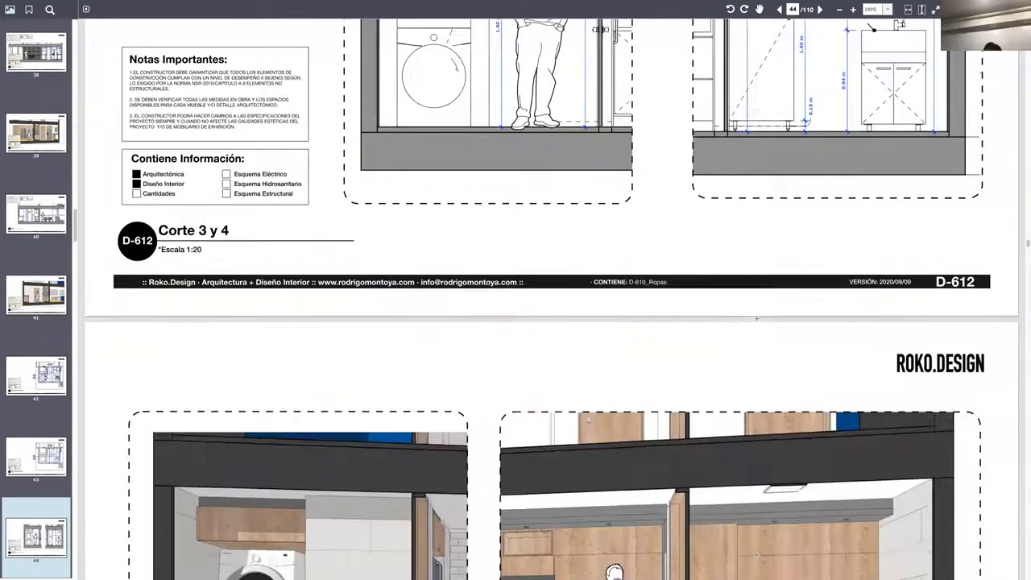
{"action": "scroll", "coordinate": [552, 298], "scroll_direction": "down", "scroll_amount": 5}
{"action": "scroll", "coordinate": [552, 298], "scroll_direction": "down", "scroll_amount": 1}
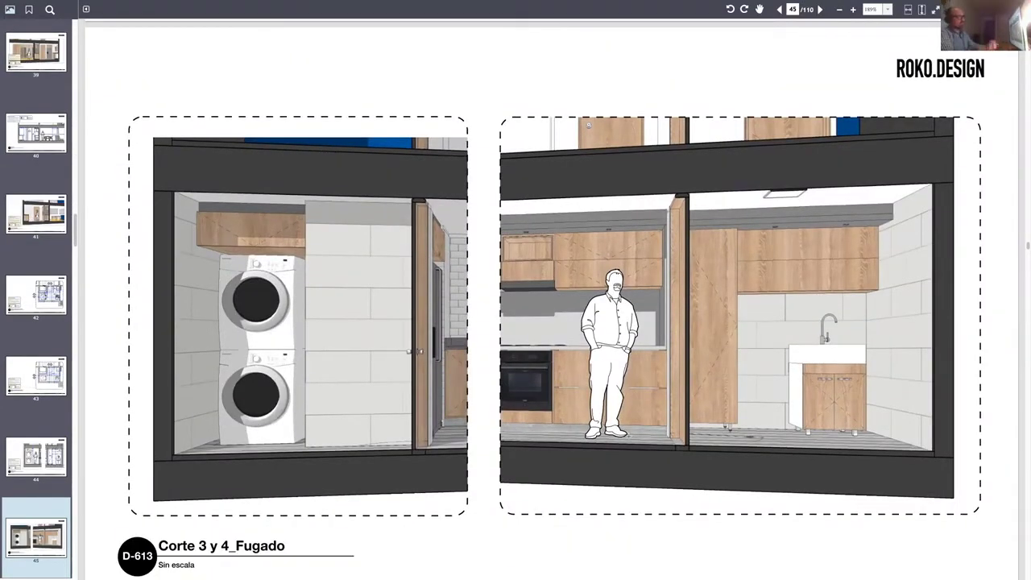
{"action": "scroll", "coordinate": [626, 439], "scroll_direction": "down", "scroll_amount": 5}
{"action": "scroll", "coordinate": [626, 439], "scroll_direction": "down", "scroll_amount": 2}
{"action": "scroll", "coordinate": [626, 439], "scroll_direction": "up", "scroll_amount": 2}
{"action": "scroll", "coordinate": [625, 439], "scroll_direction": "up", "scroll_amount": 3}
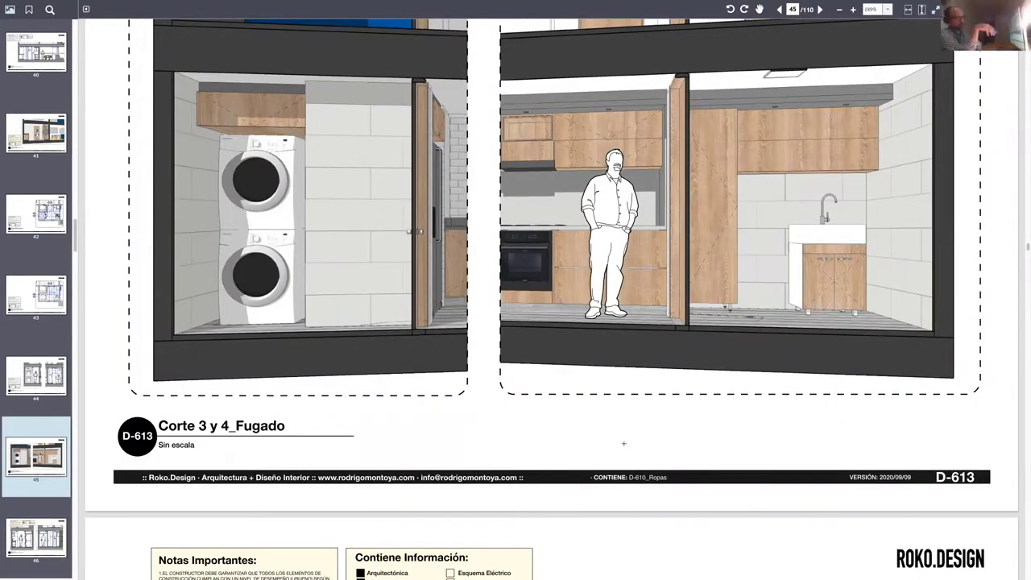
{"action": "scroll", "coordinate": [407, 215], "scroll_direction": "down", "scroll_amount": 1}
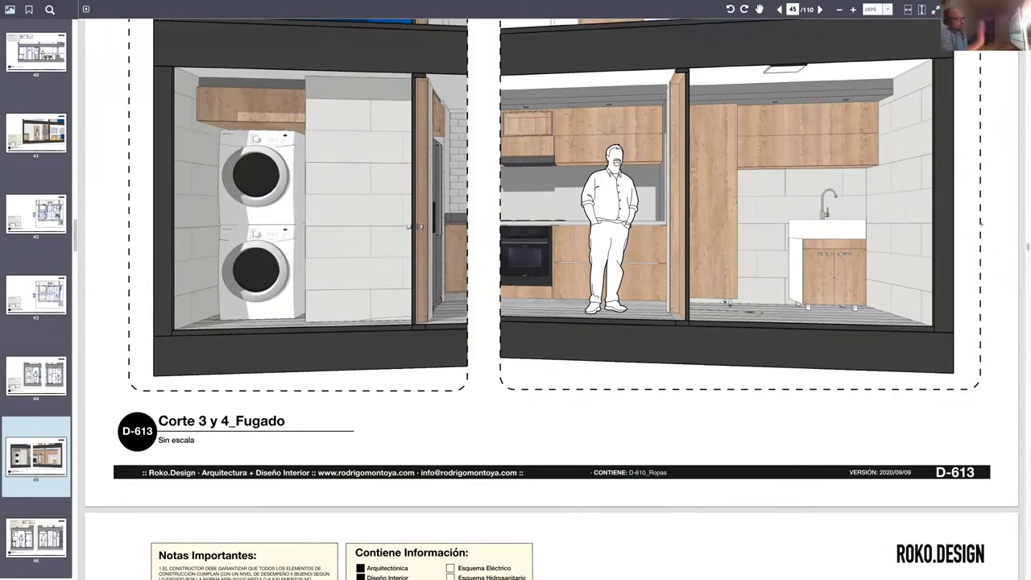
{"action": "scroll", "coordinate": [552, 298], "scroll_direction": "down", "scroll_amount": 10}
{"action": "scroll", "coordinate": [551, 298], "scroll_direction": "down", "scroll_amount": 2}
{"action": "scroll", "coordinate": [552, 298], "scroll_direction": "down", "scroll_amount": 10}
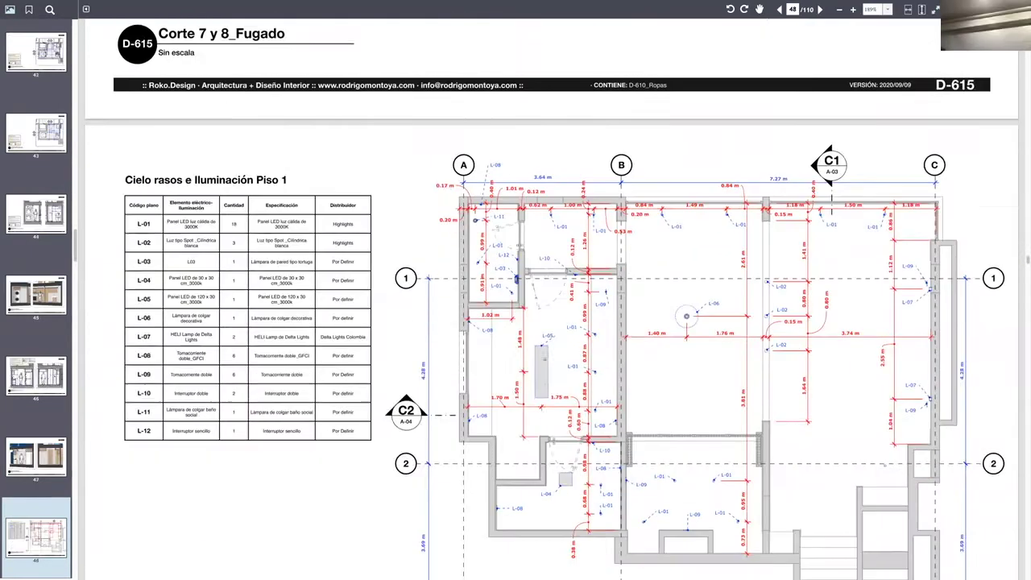
{"action": "scroll", "coordinate": [552, 298], "scroll_direction": "up", "scroll_amount": 10}
{"action": "scroll", "coordinate": [552, 298], "scroll_direction": "down", "scroll_amount": 3}
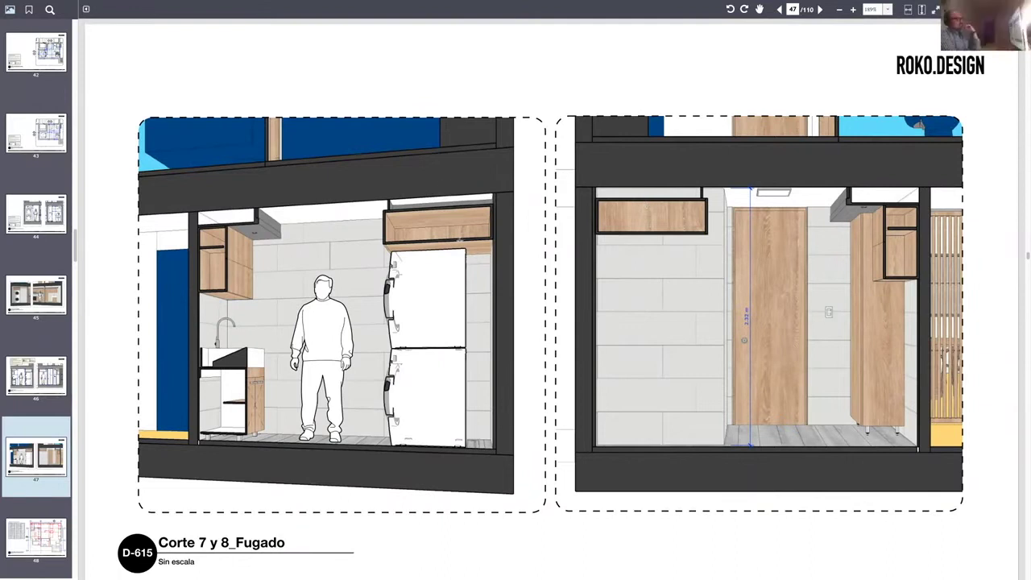
{"action": "scroll", "coordinate": [438, 254], "scroll_direction": "up", "scroll_amount": 10}
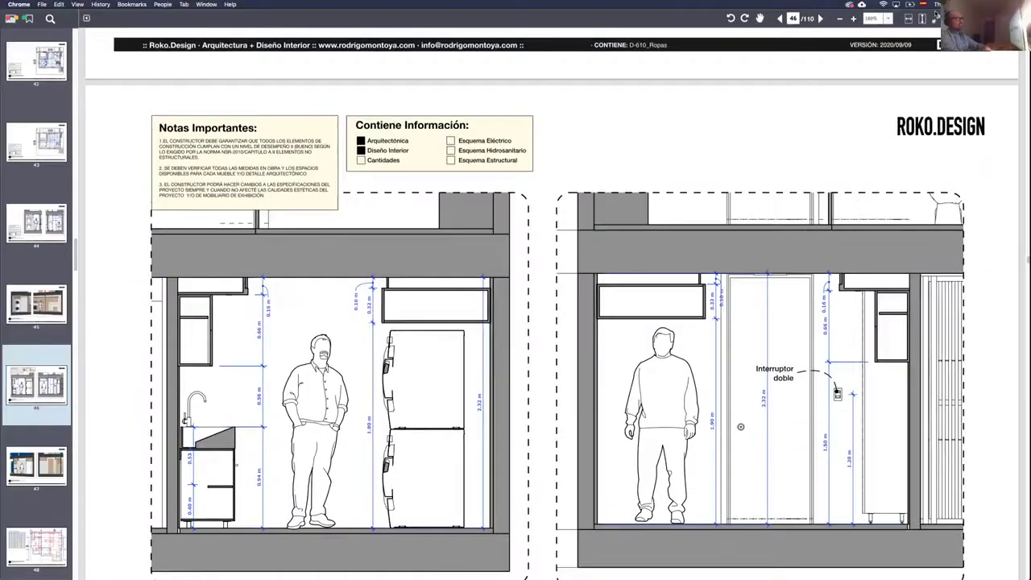
{"action": "scroll", "coordinate": [439, 254], "scroll_direction": "up", "scroll_amount": 10}
{"action": "scroll", "coordinate": [438, 255], "scroll_direction": "up", "scroll_amount": 10}
{"action": "scroll", "coordinate": [378, 191], "scroll_direction": "down", "scroll_amount": 10}
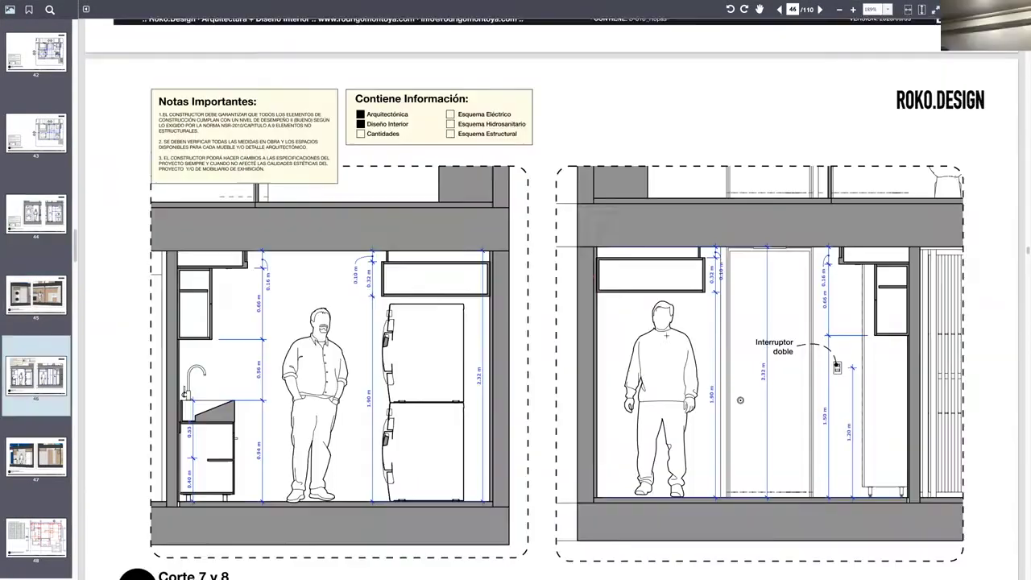
{"action": "scroll", "coordinate": [378, 191], "scroll_direction": "down", "scroll_amount": 2}
{"action": "scroll", "coordinate": [795, 348], "scroll_direction": "down", "scroll_amount": 10}
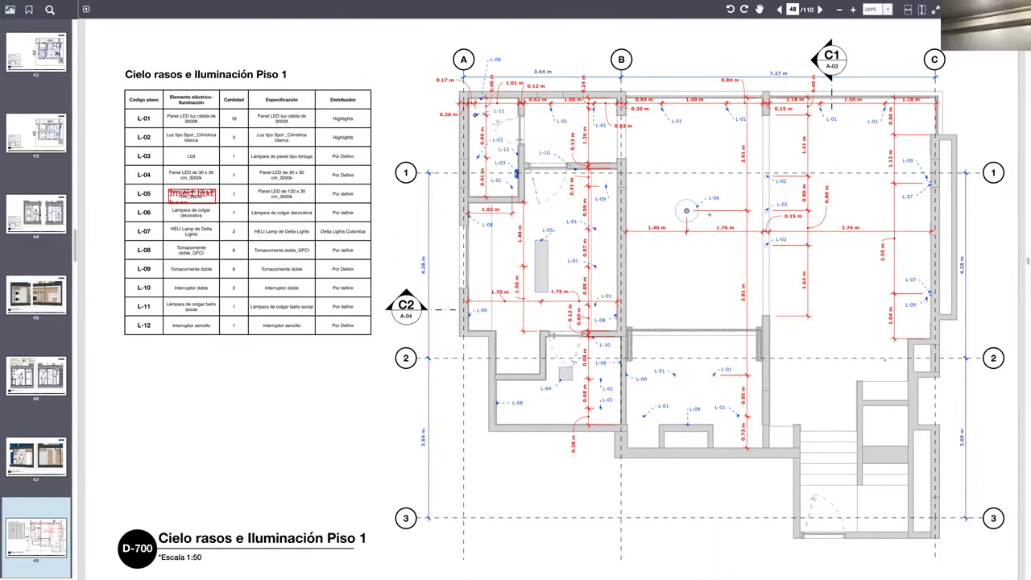
Scroll onward from page 59 through the furniture sheets.
{"action": "scroll", "coordinate": [556, 299], "scroll_direction": "down", "scroll_amount": 15}
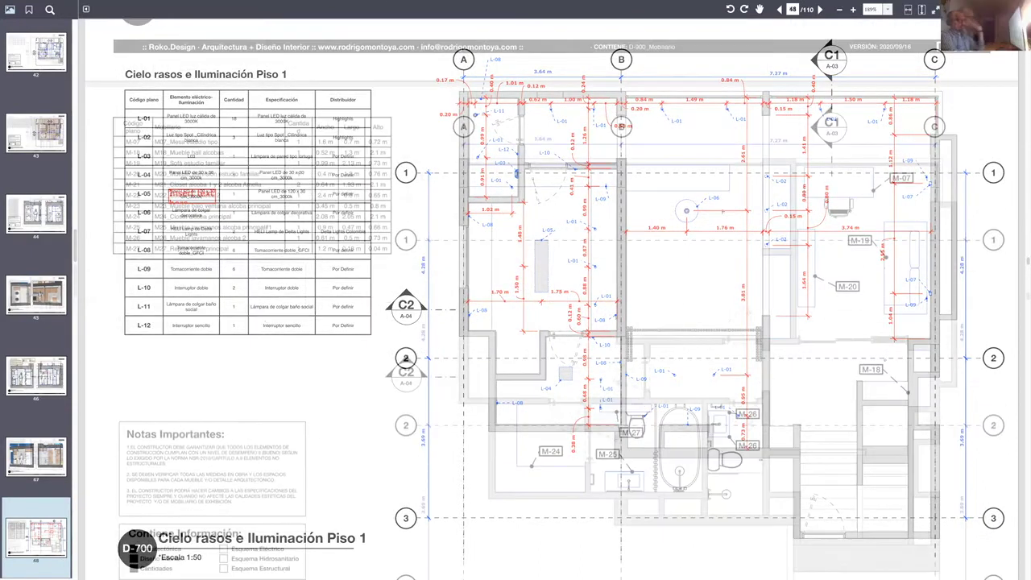
{"action": "scroll", "coordinate": [556, 298], "scroll_direction": "down", "scroll_amount": 20}
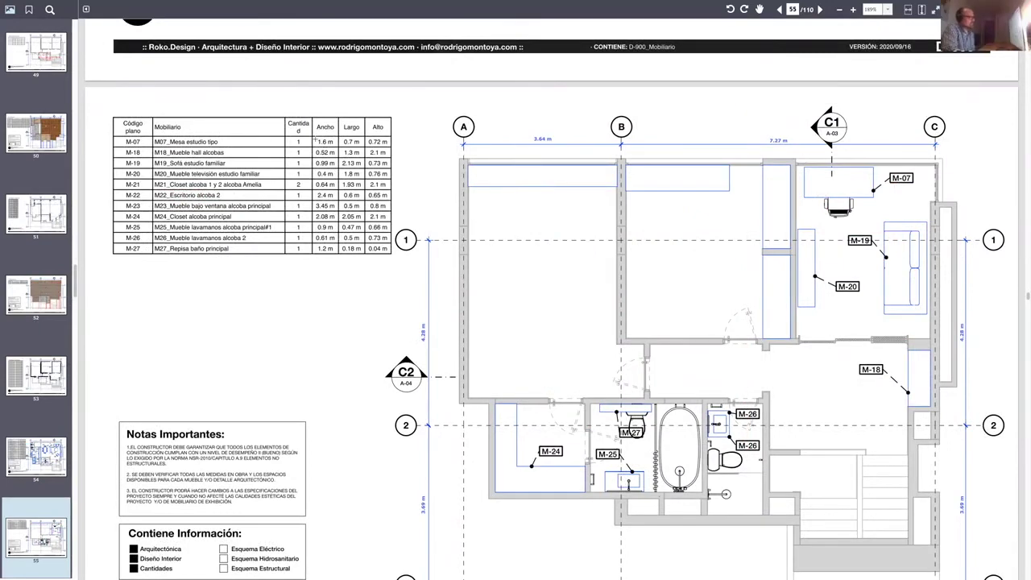
{"action": "scroll", "coordinate": [552, 298], "scroll_direction": "up", "scroll_amount": 5}
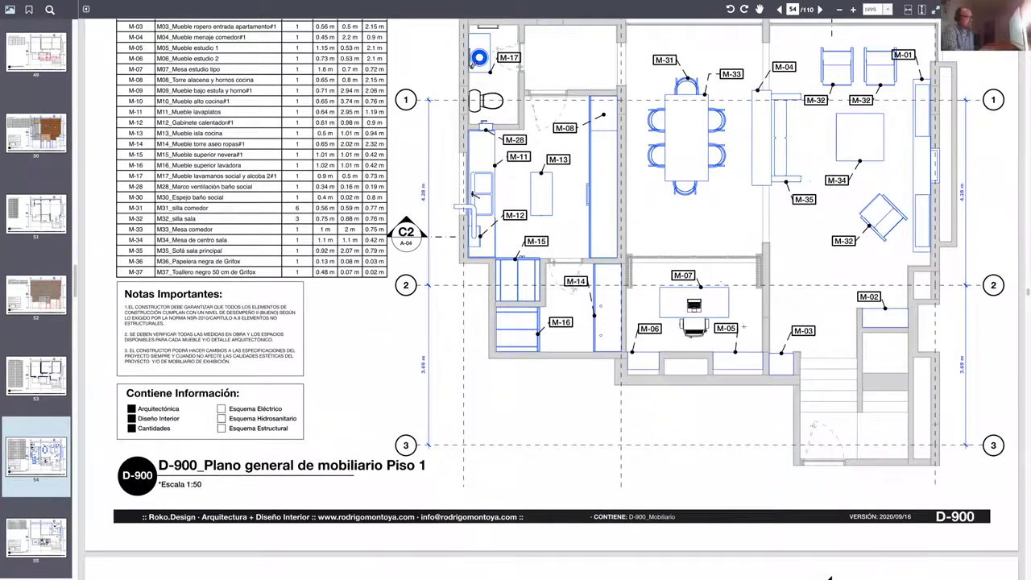
{"action": "scroll", "coordinate": [551, 298], "scroll_direction": "down", "scroll_amount": 2}
{"action": "scroll", "coordinate": [445, 333], "scroll_direction": "down", "scroll_amount": 10}
{"action": "scroll", "coordinate": [445, 333], "scroll_direction": "down", "scroll_amount": 2}
{"action": "scroll", "coordinate": [445, 332], "scroll_direction": "down", "scroll_amount": 2}
{"action": "scroll", "coordinate": [620, 417], "scroll_direction": "down", "scroll_amount": 5}
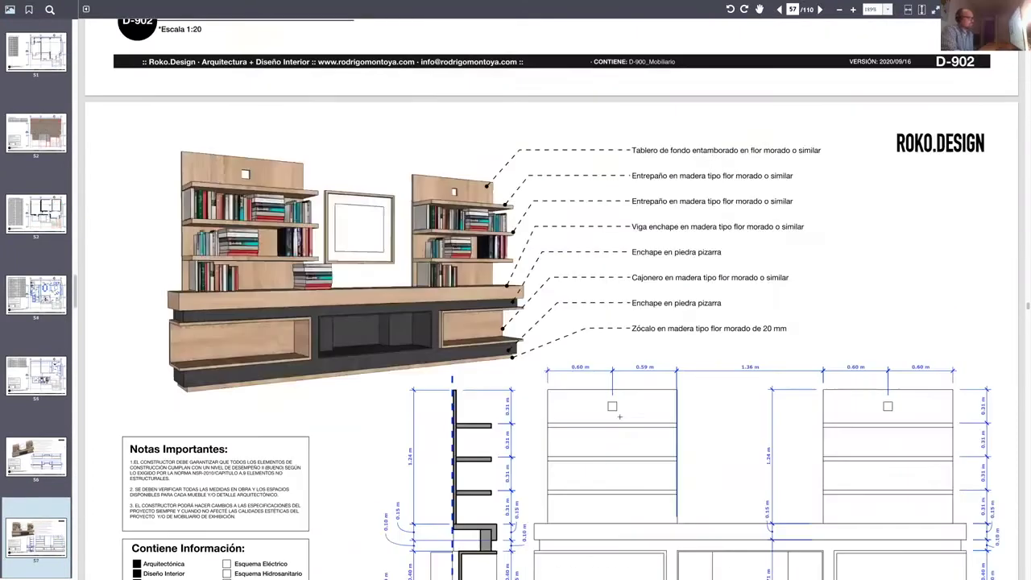
{"action": "scroll", "coordinate": [675, 284], "scroll_direction": "down", "scroll_amount": 8}
{"action": "scroll", "coordinate": [564, 323], "scroll_direction": "down", "scroll_amount": 5}
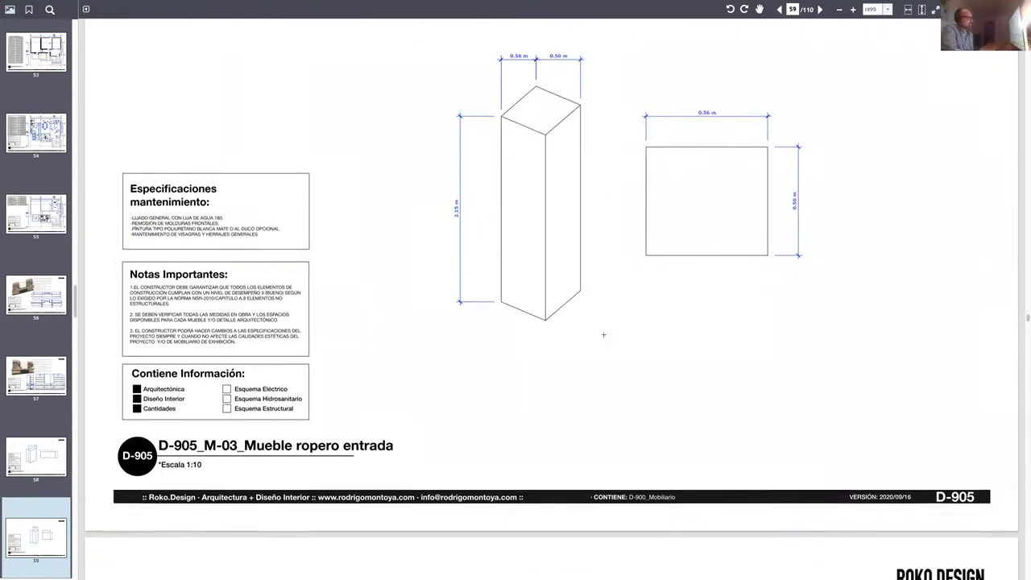
{"action": "scroll", "coordinate": [483, 266], "scroll_direction": "down", "scroll_amount": 5}
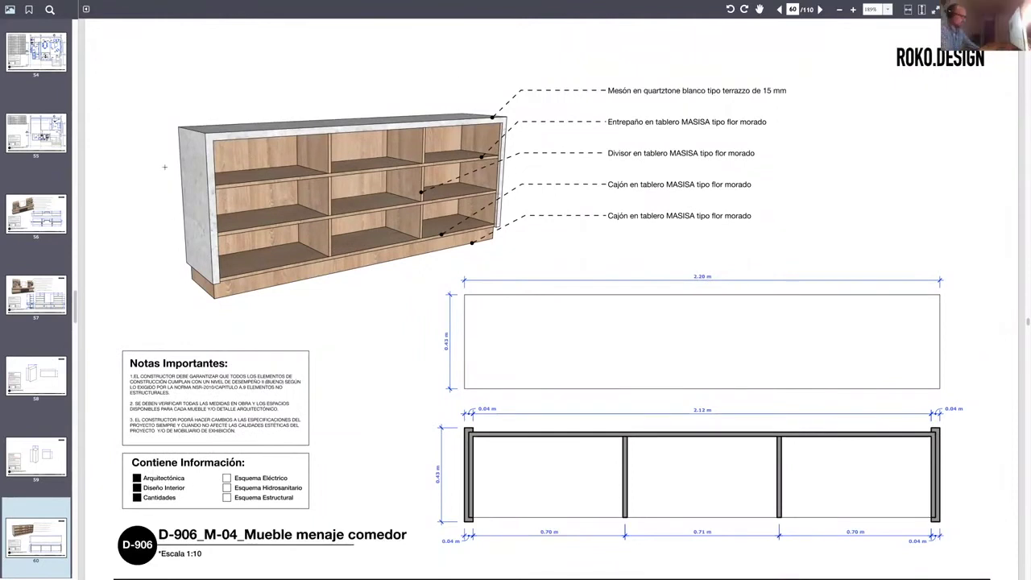
{"action": "scroll", "coordinate": [548, 323], "scroll_direction": "down", "scroll_amount": 5}
{"action": "scroll", "coordinate": [548, 322], "scroll_direction": "down", "scroll_amount": 1}
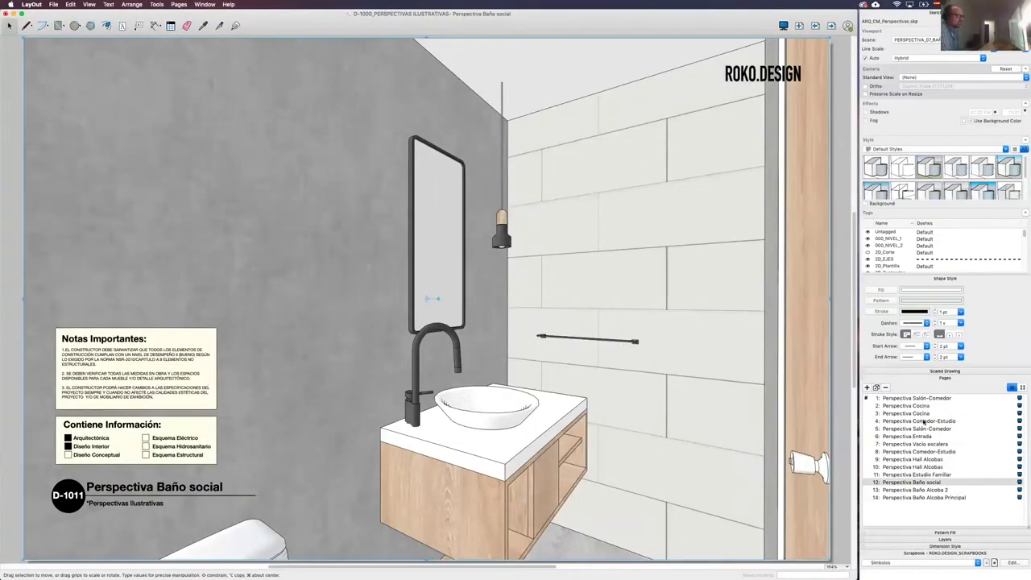
Drag across the current furniture sheet, then scroll on to page 71, D-917_M-11 Mueble lavaplatos.
{"action": "left_click", "coordinate": [916, 398]}
{"action": "mouse_move", "coordinate": [435, 375]}
{"action": "left_mouse_down"}
{"action": "mouse_move", "coordinate": [605, 368]}
{"action": "mouse_move", "coordinate": [498, 448]}
{"action": "left_mouse_up"}
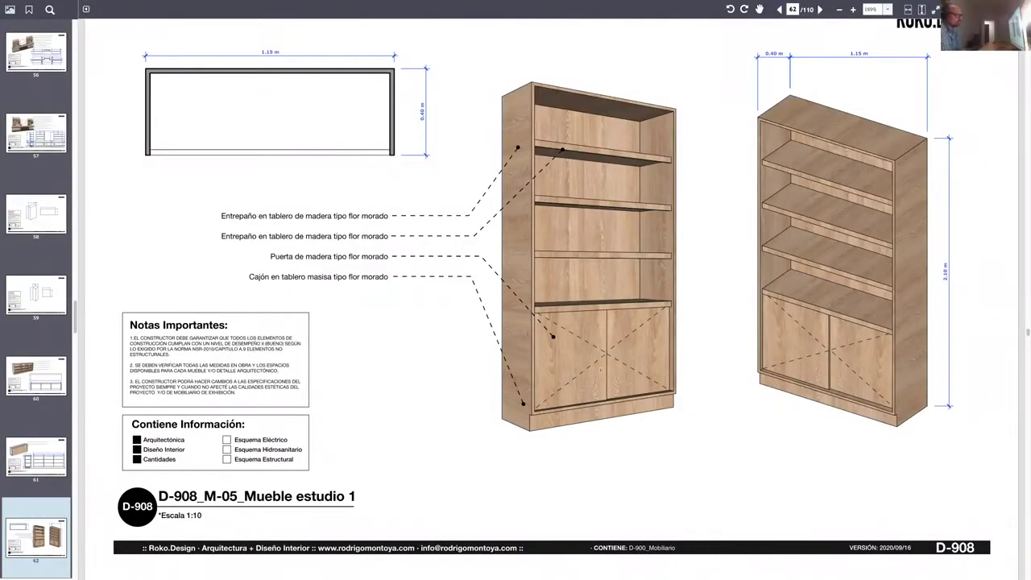
{"action": "scroll", "coordinate": [601, 370], "scroll_direction": "down", "scroll_amount": 10}
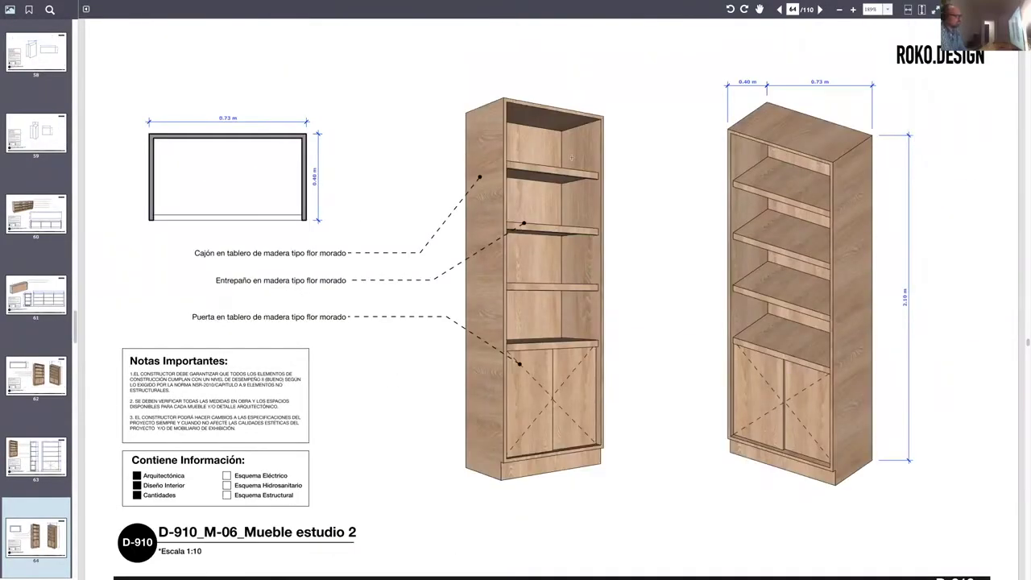
{"action": "scroll", "coordinate": [589, 362], "scroll_direction": "down", "scroll_amount": 10}
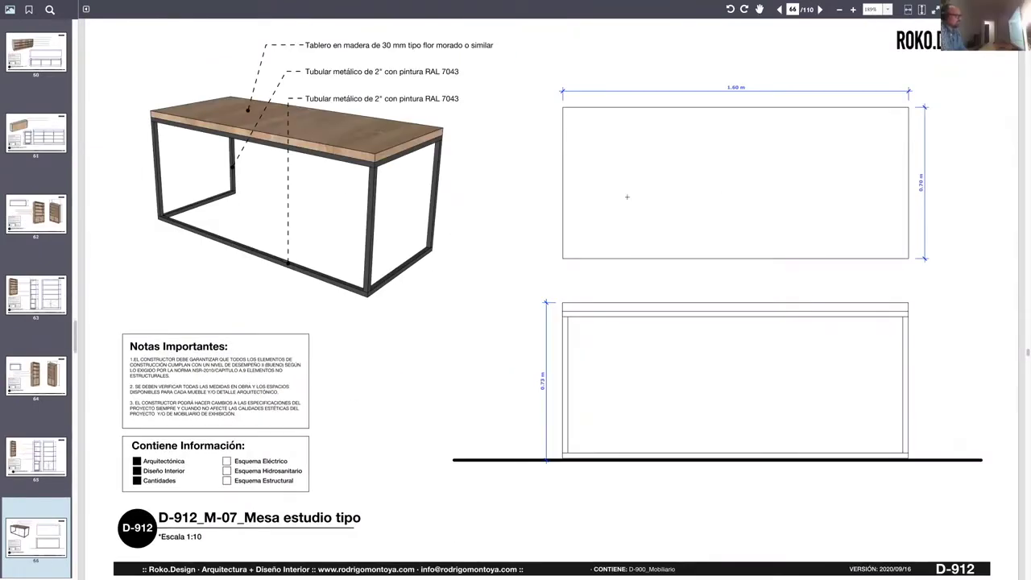
{"action": "scroll", "coordinate": [627, 197], "scroll_direction": "down", "scroll_amount": 10}
{"action": "scroll", "coordinate": [575, 174], "scroll_direction": "down", "scroll_amount": 10}
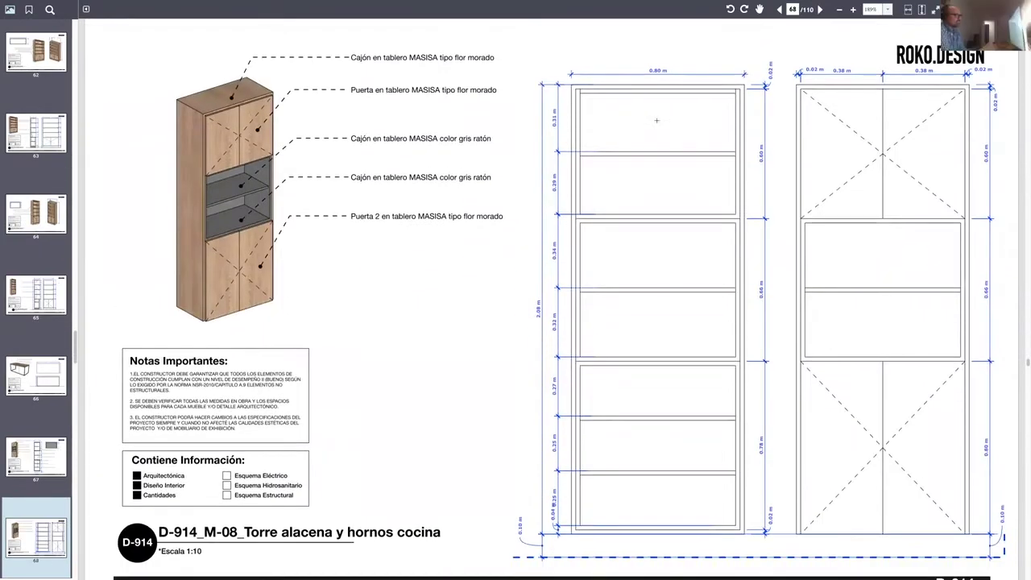
{"action": "scroll", "coordinate": [755, 134], "scroll_direction": "down", "scroll_amount": 10}
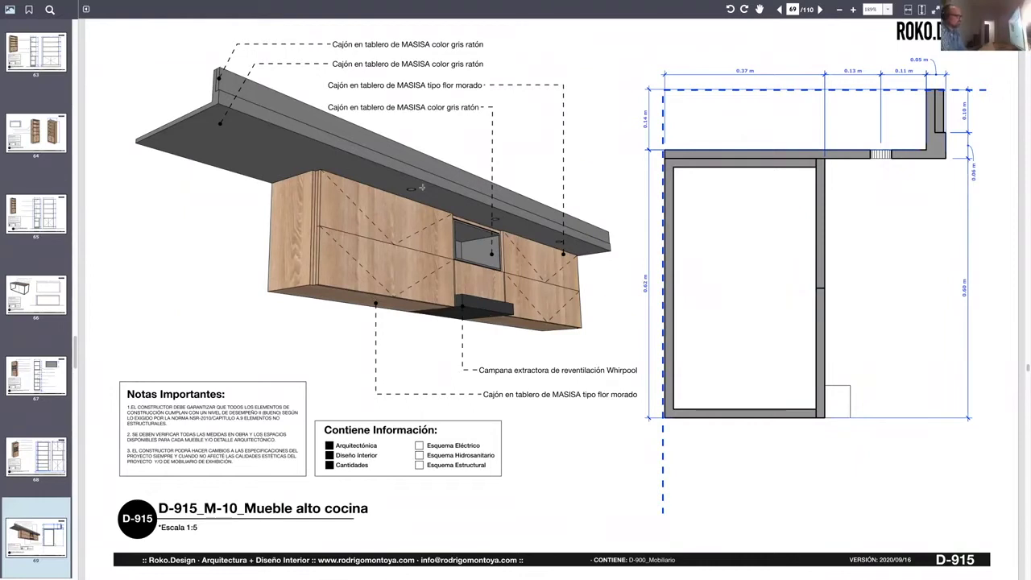
{"action": "scroll", "coordinate": [502, 319], "scroll_direction": "down", "scroll_amount": 8}
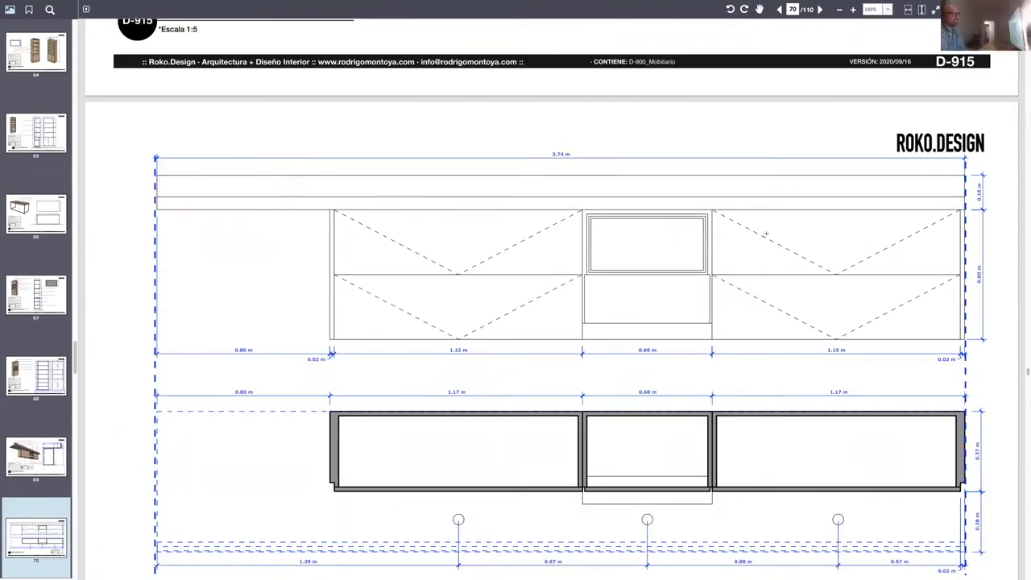
{"action": "scroll", "coordinate": [766, 234], "scroll_direction": "down", "scroll_amount": 1}
{"action": "scroll", "coordinate": [767, 349], "scroll_direction": "down", "scroll_amount": 10}
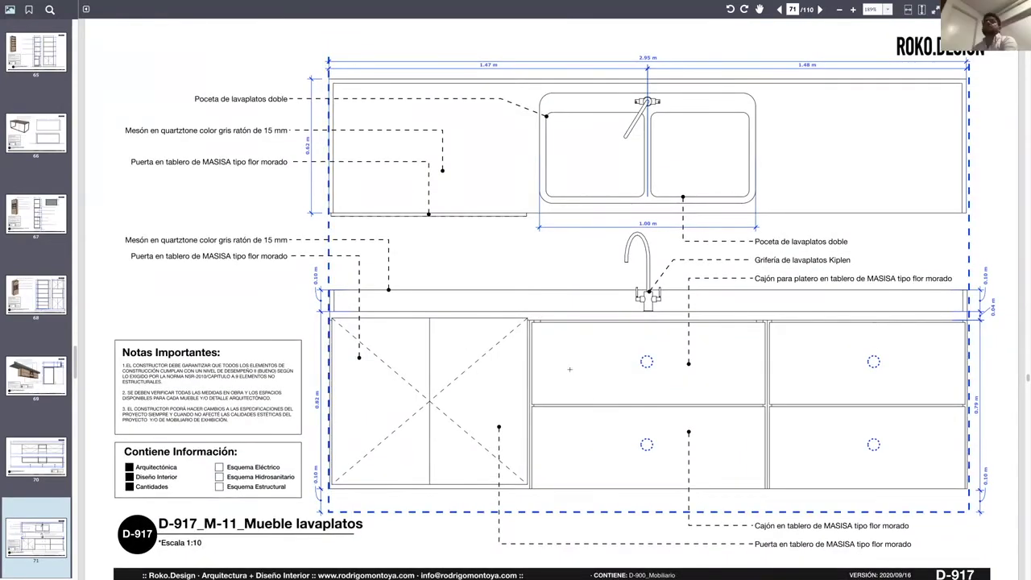
Place a red text note on the D-917 sink cabinet's upper right drawer.
{"action": "scroll", "coordinate": [569, 369], "scroll_direction": "up", "scroll_amount": 5}
{"action": "scroll", "coordinate": [570, 369], "scroll_direction": "down", "scroll_amount": 7}
{"action": "left_click", "coordinate": [774, 214]}
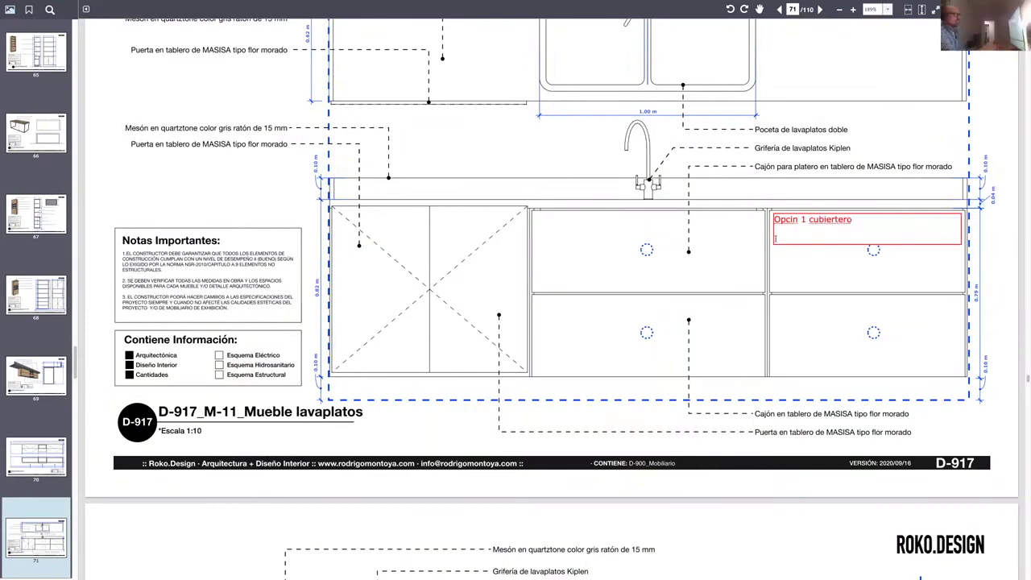
{"action": "scroll", "coordinate": [787, 332], "scroll_direction": "down", "scroll_amount": 5}
{"action": "scroll", "coordinate": [787, 332], "scroll_direction": "down", "scroll_amount": 8}
{"action": "scroll", "coordinate": [787, 332], "scroll_direction": "down", "scroll_amount": 15}
{"action": "scroll", "coordinate": [787, 332], "scroll_direction": "up", "scroll_amount": 20}
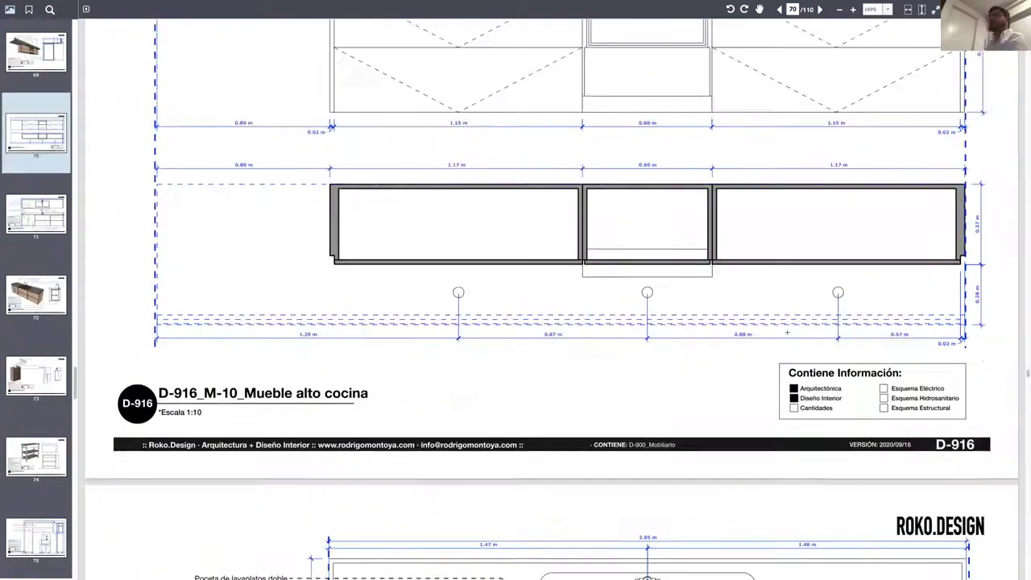
{"action": "scroll", "coordinate": [787, 332], "scroll_direction": "up", "scroll_amount": 10}
{"action": "scroll", "coordinate": [787, 332], "scroll_direction": "up", "scroll_amount": 5}
{"action": "scroll", "coordinate": [787, 332], "scroll_direction": "down", "scroll_amount": 5}
{"action": "scroll", "coordinate": [787, 332], "scroll_direction": "down", "scroll_amount": 10}
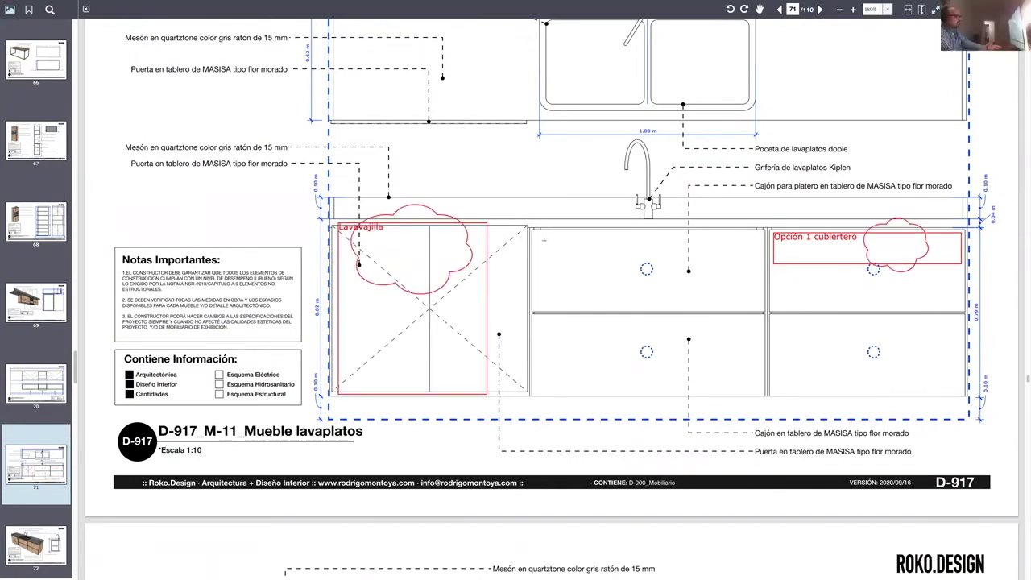
Scroll on to page 75, the D-921_M-14 Mueble aseo ropas laundry cabinet sheet.
{"action": "scroll", "coordinate": [543, 240], "scroll_direction": "down", "scroll_amount": 1}
{"action": "scroll", "coordinate": [544, 240], "scroll_direction": "down", "scroll_amount": 1}
{"action": "scroll", "coordinate": [548, 246], "scroll_direction": "down", "scroll_amount": 9}
{"action": "scroll", "coordinate": [552, 249], "scroll_direction": "down", "scroll_amount": 8}
{"action": "scroll", "coordinate": [564, 266], "scroll_direction": "down", "scroll_amount": 8}
{"action": "scroll", "coordinate": [604, 322], "scroll_direction": "down", "scroll_amount": 1}
{"action": "scroll", "coordinate": [651, 378], "scroll_direction": "down", "scroll_amount": 1}
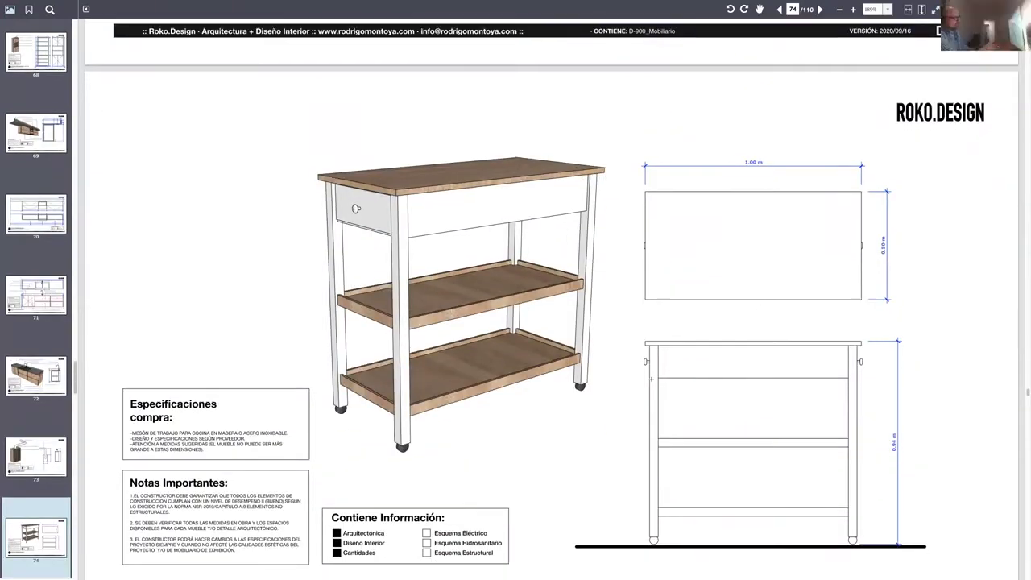
{"action": "scroll", "coordinate": [551, 299], "scroll_direction": "down", "scroll_amount": 5}
{"action": "scroll", "coordinate": [551, 299], "scroll_direction": "up", "scroll_amount": 4}
{"action": "type", "text": "5"}
{"action": "scroll", "coordinate": [567, 130], "scroll_direction": "down", "scroll_amount": 8}
{"action": "scroll", "coordinate": [566, 130], "scroll_direction": "down", "scroll_amount": 2}
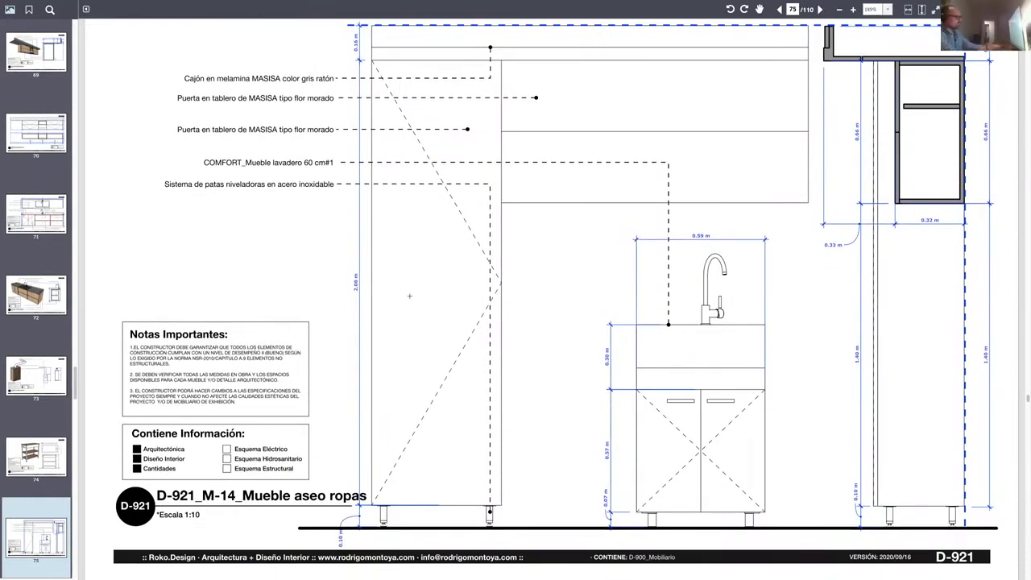
Scroll the PDF from page 75 through accessory sheets D-940 to D-942 on page 96.
{"action": "scroll", "coordinate": [599, 327], "scroll_direction": "down", "scroll_amount": 8}
{"action": "scroll", "coordinate": [599, 327], "scroll_direction": "down", "scroll_amount": 1}
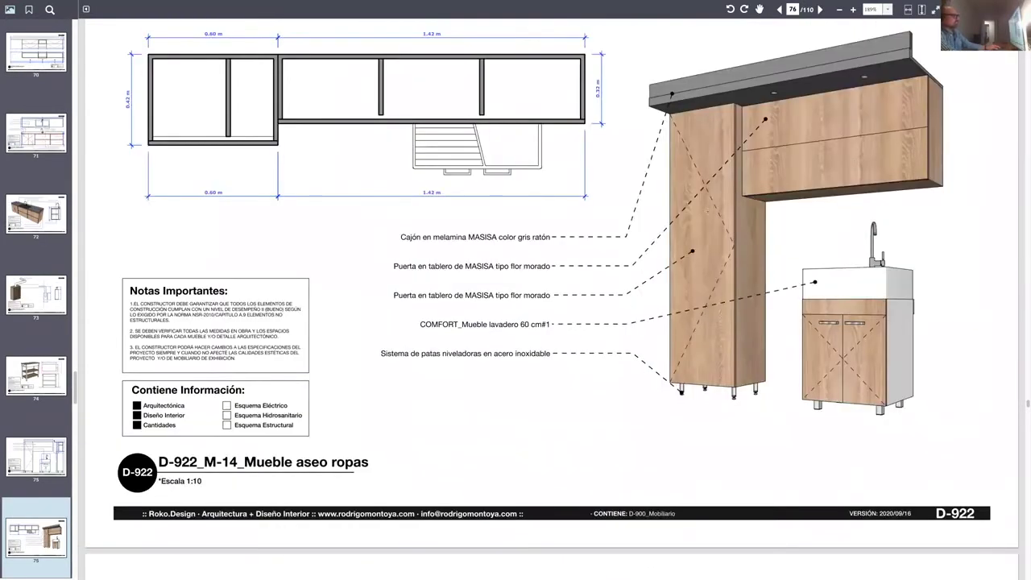
{"action": "scroll", "coordinate": [599, 327], "scroll_direction": "down", "scroll_amount": 8}
{"action": "scroll", "coordinate": [600, 327], "scroll_direction": "down", "scroll_amount": 10}
{"action": "scroll", "coordinate": [600, 327], "scroll_direction": "down", "scroll_amount": 10}
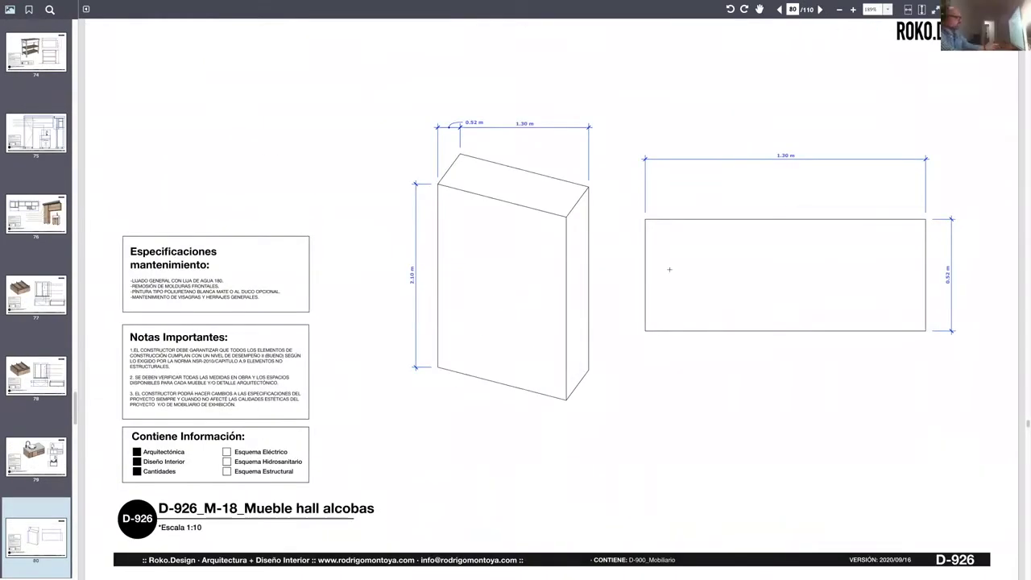
{"action": "scroll", "coordinate": [669, 269], "scroll_direction": "down", "scroll_amount": 7}
{"action": "scroll", "coordinate": [588, 319], "scroll_direction": "down", "scroll_amount": 3}
{"action": "scroll", "coordinate": [532, 302], "scroll_direction": "down", "scroll_amount": 10}
{"action": "scroll", "coordinate": [564, 330], "scroll_direction": "down", "scroll_amount": 10}
{"action": "scroll", "coordinate": [596, 366], "scroll_direction": "down", "scroll_amount": 10}
{"action": "scroll", "coordinate": [616, 377], "scroll_direction": "down", "scroll_amount": 3}
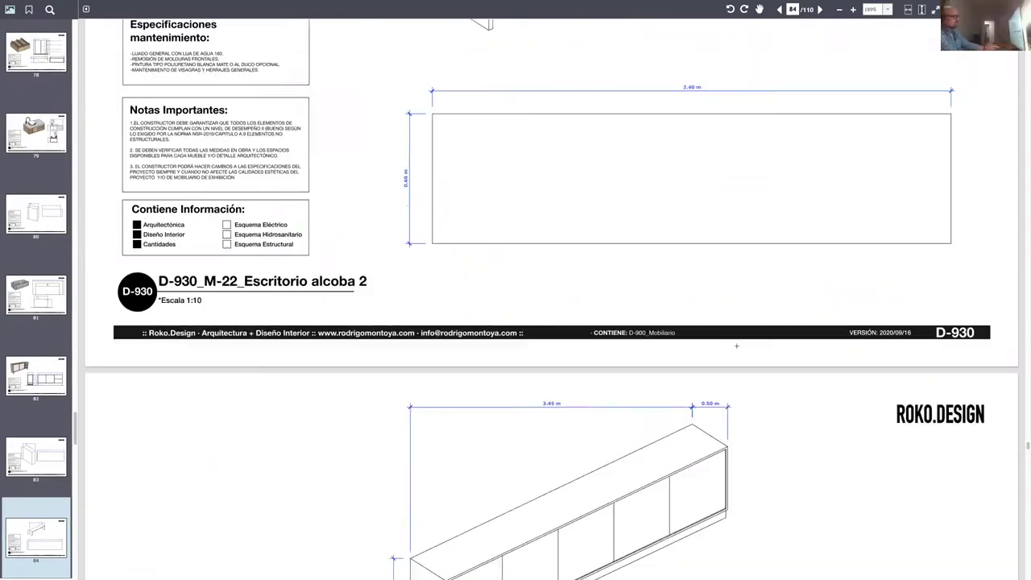
{"action": "scroll", "coordinate": [628, 362], "scroll_direction": "down", "scroll_amount": 6}
{"action": "scroll", "coordinate": [644, 346], "scroll_direction": "down", "scroll_amount": 1}
{"action": "scroll", "coordinate": [666, 326], "scroll_direction": "down", "scroll_amount": 12}
{"action": "scroll", "coordinate": [665, 327], "scroll_direction": "down", "scroll_amount": 8}
{"action": "scroll", "coordinate": [645, 306], "scroll_direction": "down", "scroll_amount": 8}
{"action": "scroll", "coordinate": [620, 282], "scroll_direction": "down", "scroll_amount": 8}
{"action": "scroll", "coordinate": [588, 245], "scroll_direction": "down", "scroll_amount": 2}
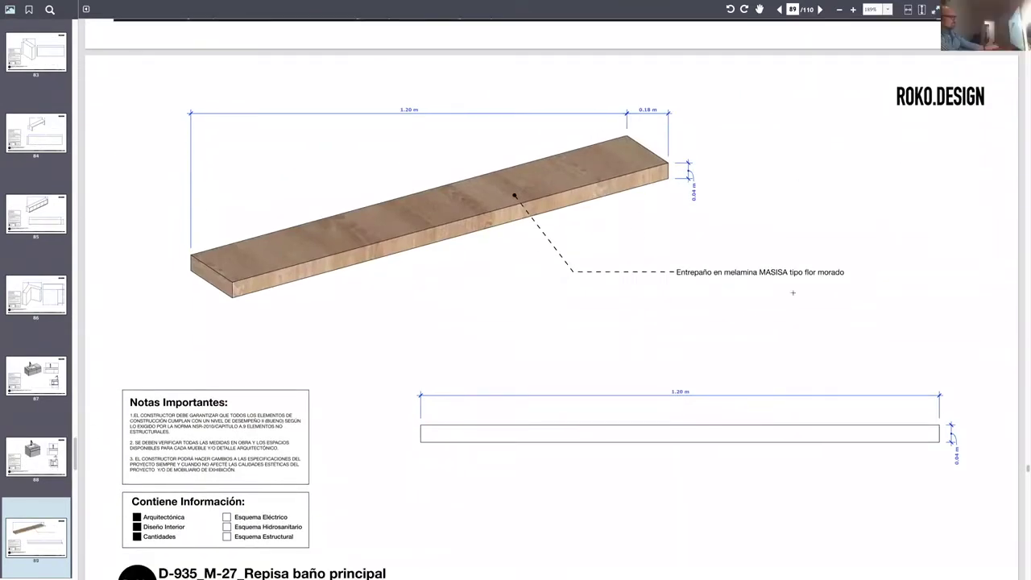
{"action": "scroll", "coordinate": [588, 245], "scroll_direction": "down", "scroll_amount": 8}
{"action": "scroll", "coordinate": [588, 245], "scroll_direction": "down", "scroll_amount": 8}
{"action": "scroll", "coordinate": [588, 245], "scroll_direction": "down", "scroll_amount": 8}
{"action": "scroll", "coordinate": [588, 245], "scroll_direction": "down", "scroll_amount": 1}
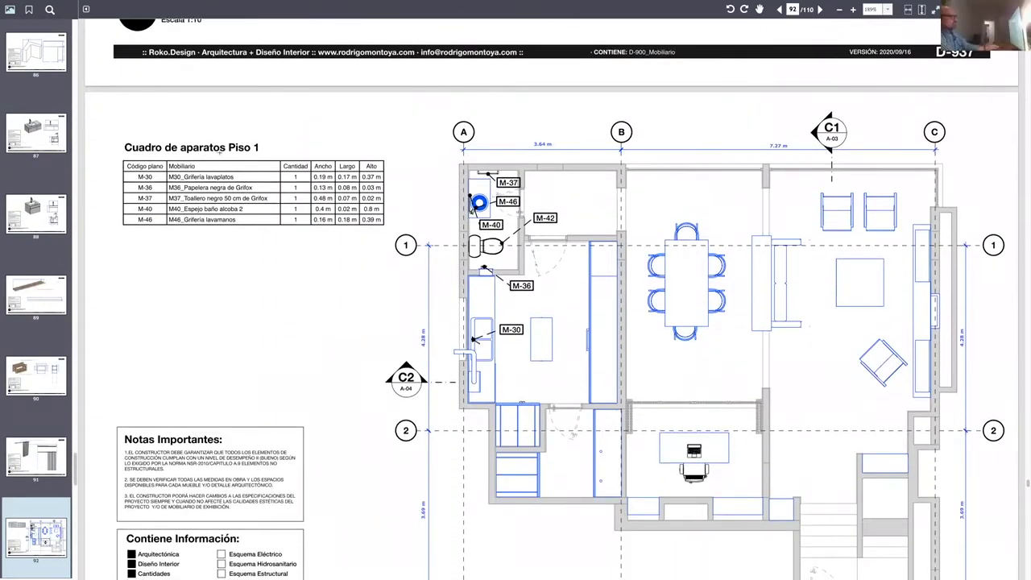
{"action": "scroll", "coordinate": [588, 245], "scroll_direction": "down", "scroll_amount": 1}
{"action": "scroll", "coordinate": [588, 245], "scroll_direction": "down", "scroll_amount": 8}
{"action": "scroll", "coordinate": [473, 187], "scroll_direction": "down", "scroll_amount": 10}
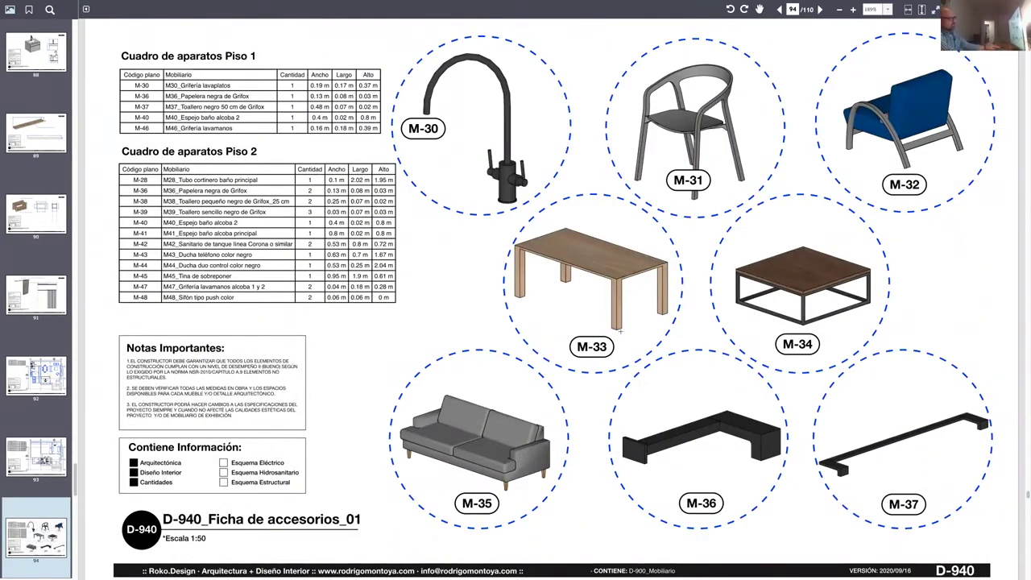
{"action": "scroll", "coordinate": [791, 433], "scroll_direction": "down", "scroll_amount": 10}
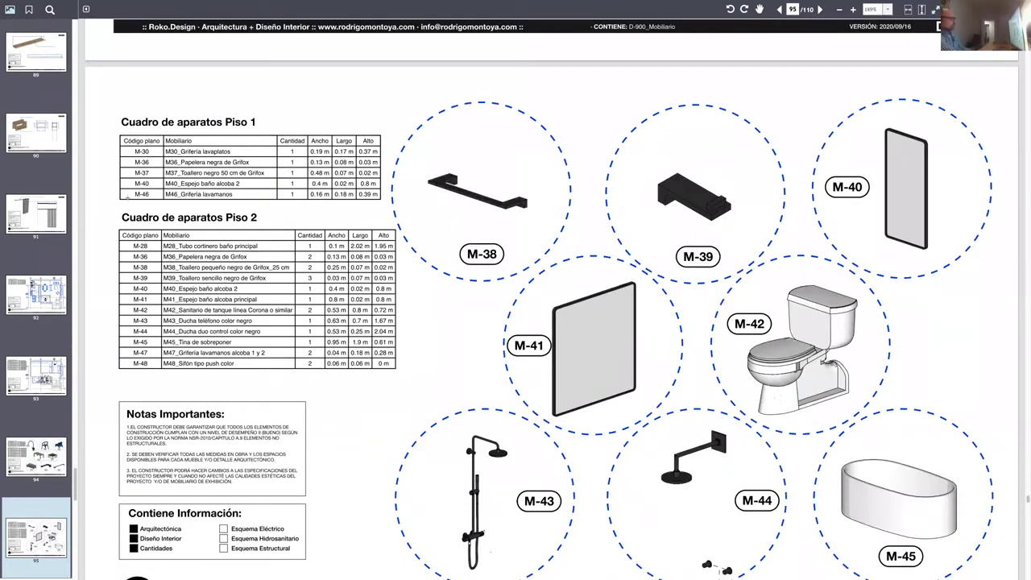
{"action": "scroll", "coordinate": [312, 282], "scroll_direction": "down", "scroll_amount": 1}
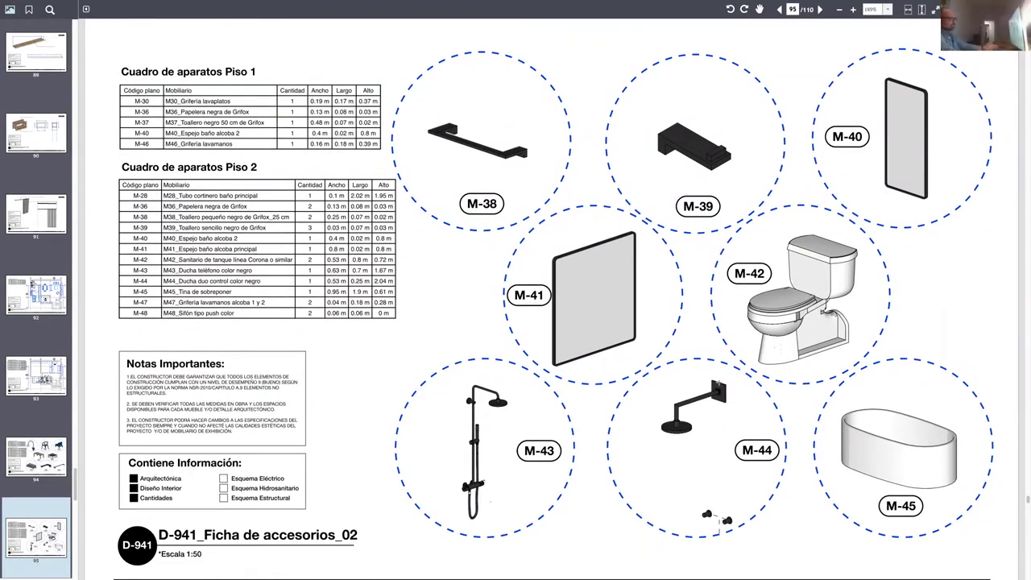
{"action": "scroll", "coordinate": [897, 325], "scroll_direction": "down", "scroll_amount": 3}
{"action": "scroll", "coordinate": [921, 232], "scroll_direction": "down", "scroll_amount": 10}
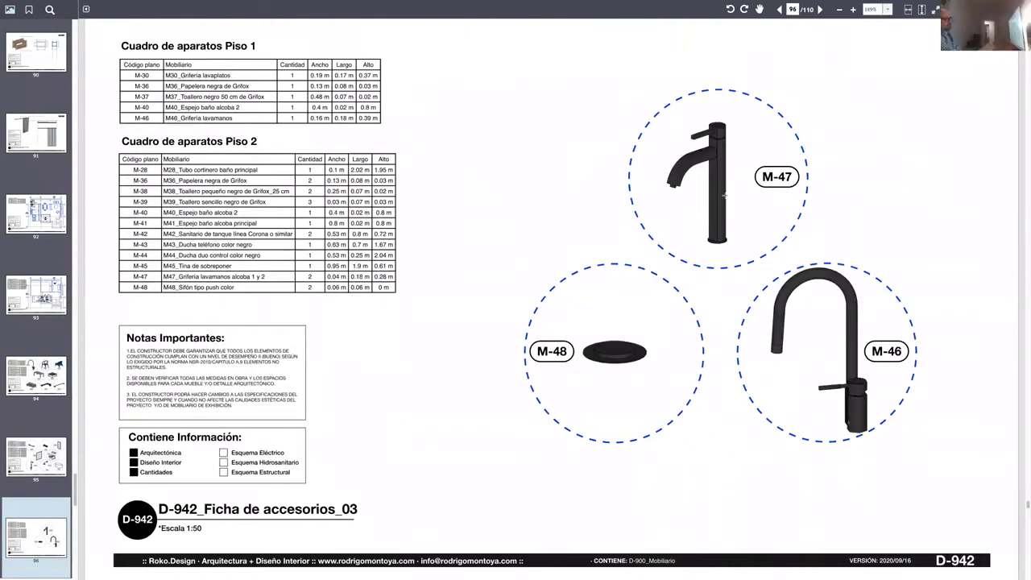
{"action": "scroll", "coordinate": [837, 327], "scroll_direction": "up", "scroll_amount": 2}
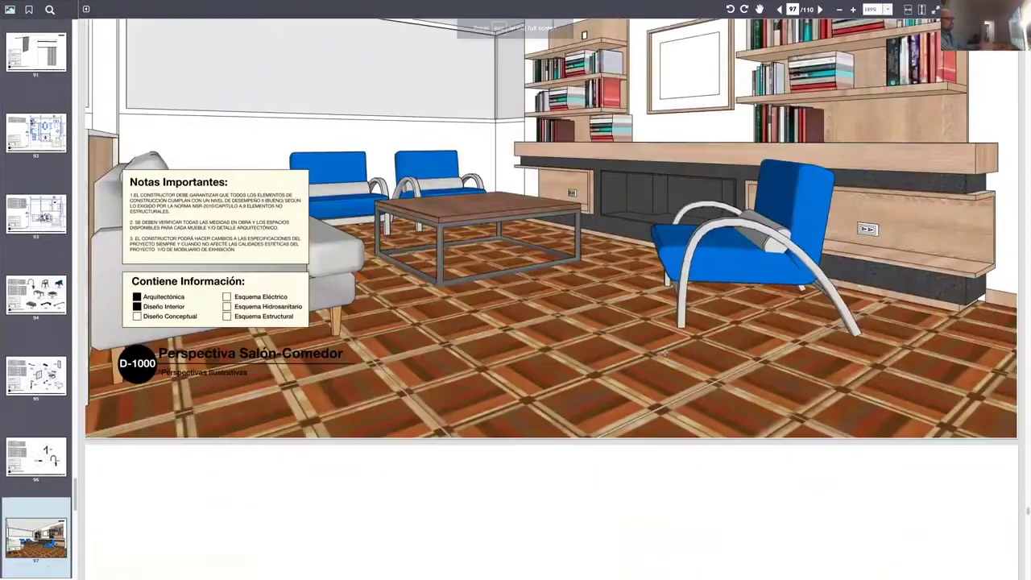
Scroll past the D-1001 Perspectiva Cocina render to page 100, D-1003 Perspectiva Comedor-Estudio.
{"action": "scroll", "coordinate": [681, 352], "scroll_direction": "down", "scroll_amount": 3}
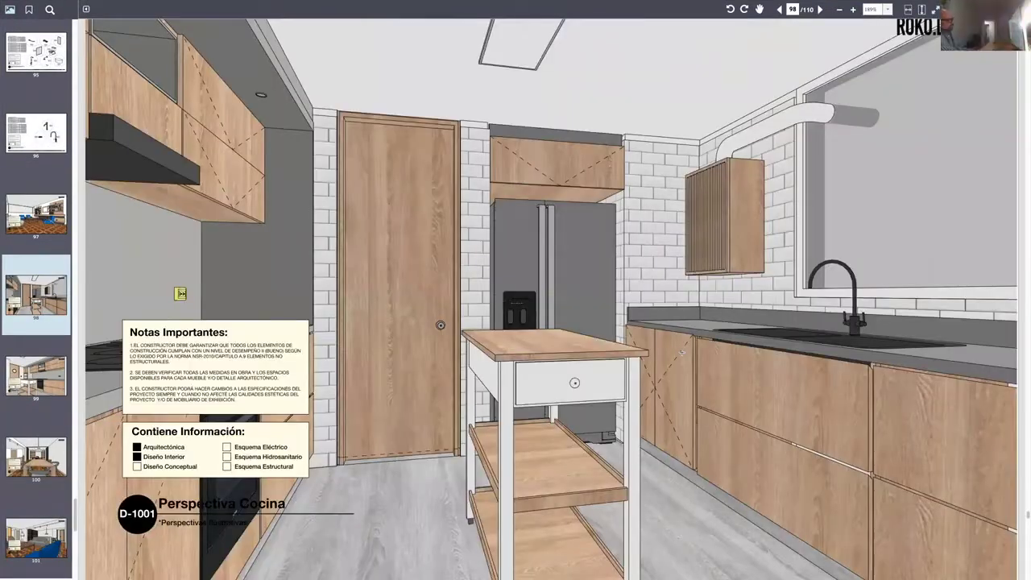
{"action": "scroll", "coordinate": [680, 352], "scroll_direction": "down", "scroll_amount": 15}
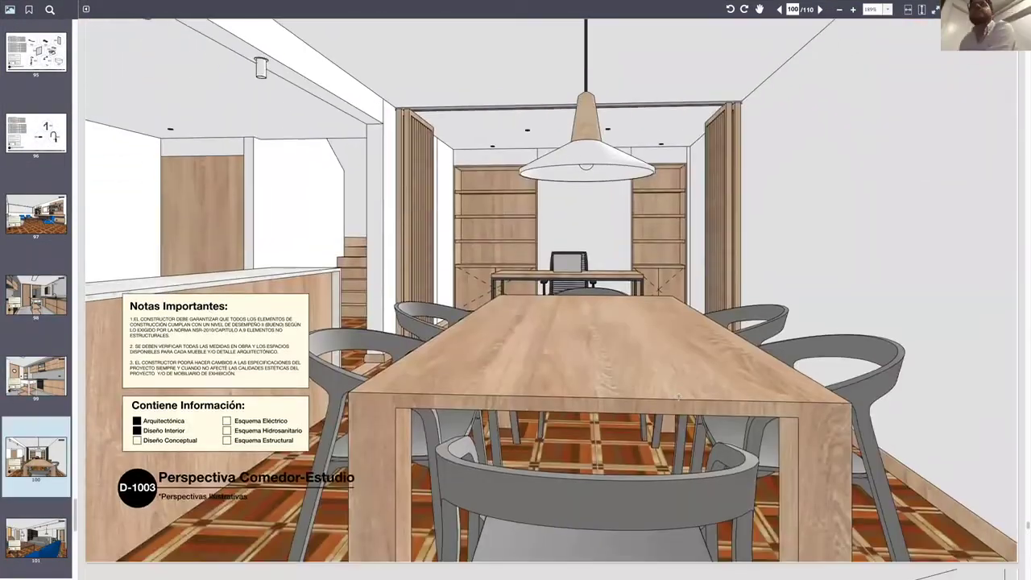